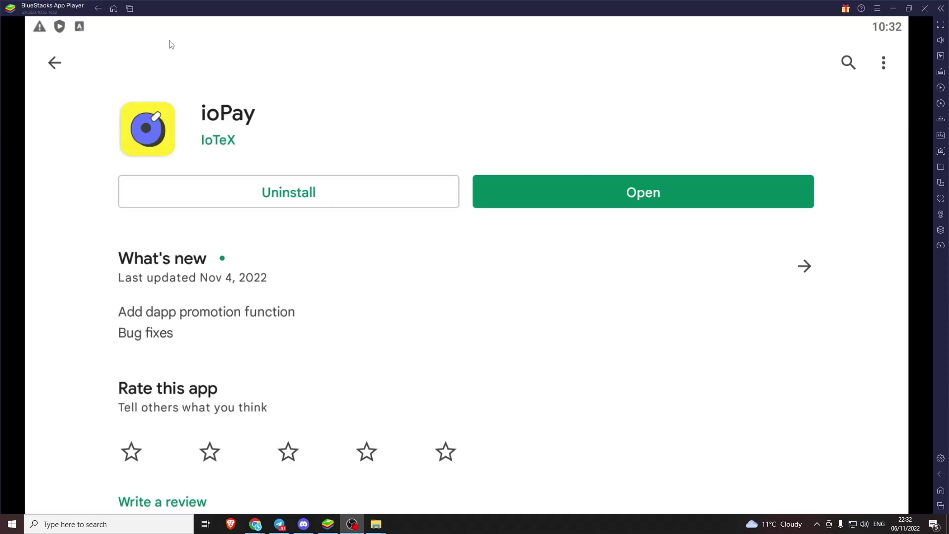
Launch ioPay, step through the onboarding slides, and scroll the terms of use to the end
left_click(598, 199)
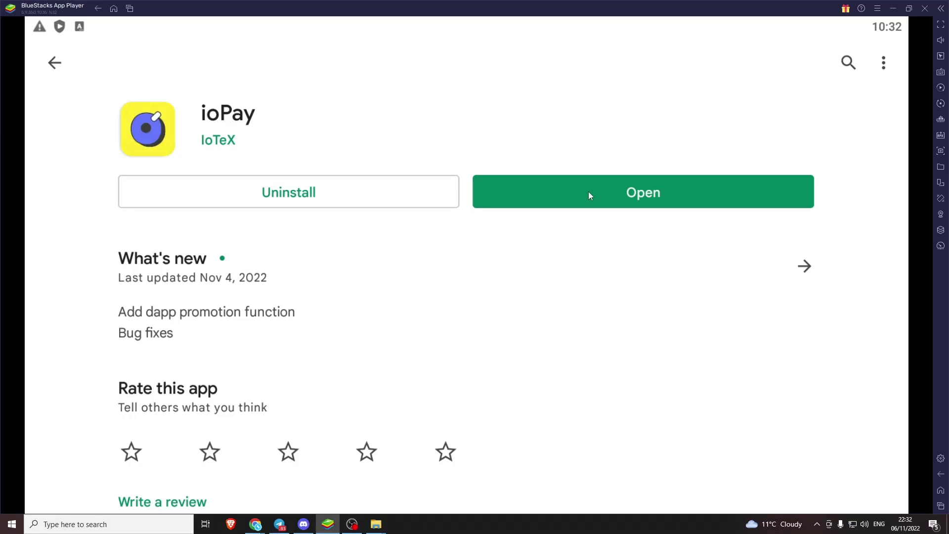
left_click(589, 192)
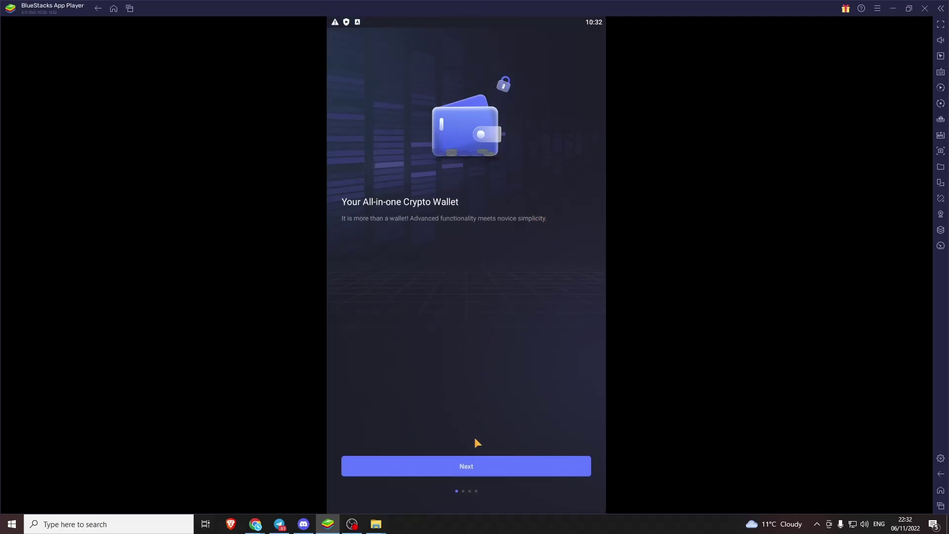
left_click(471, 467)
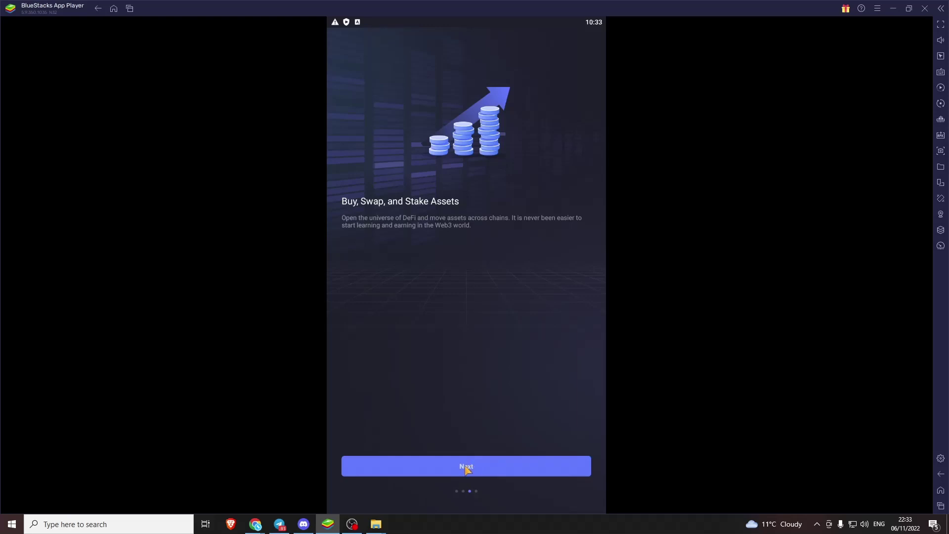
left_click(466, 468)
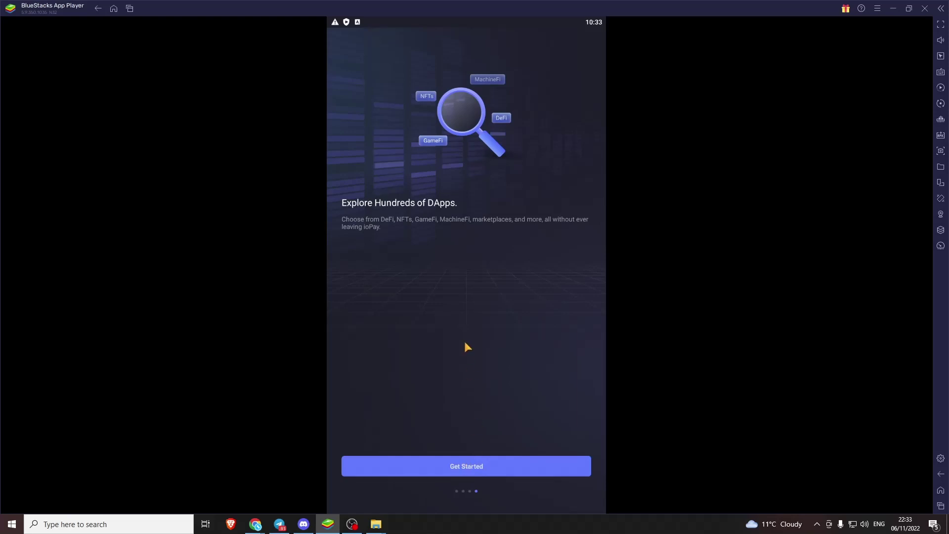
left_click(470, 467)
scroll(476, 476, "down", 3)
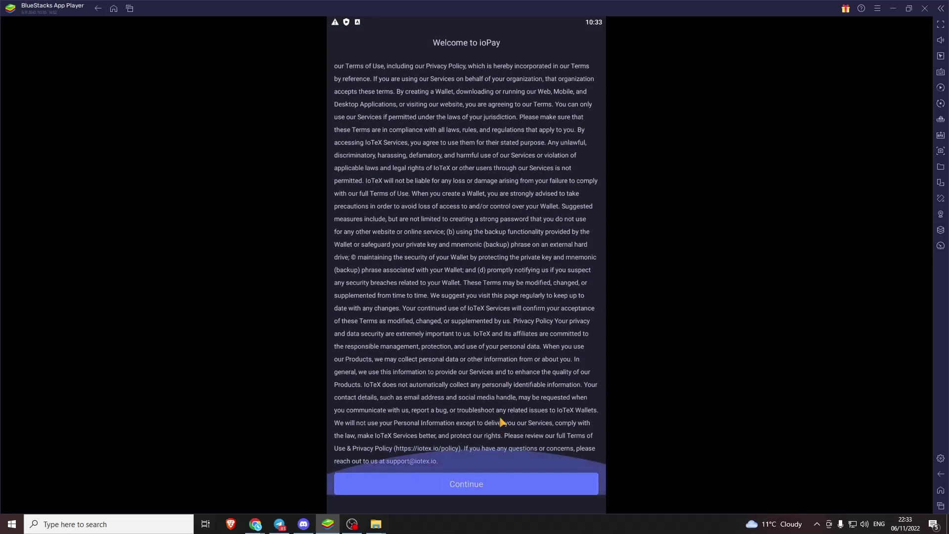
Accept the terms, start creating a new wallet and rename it to 'Test'
left_click(450, 488)
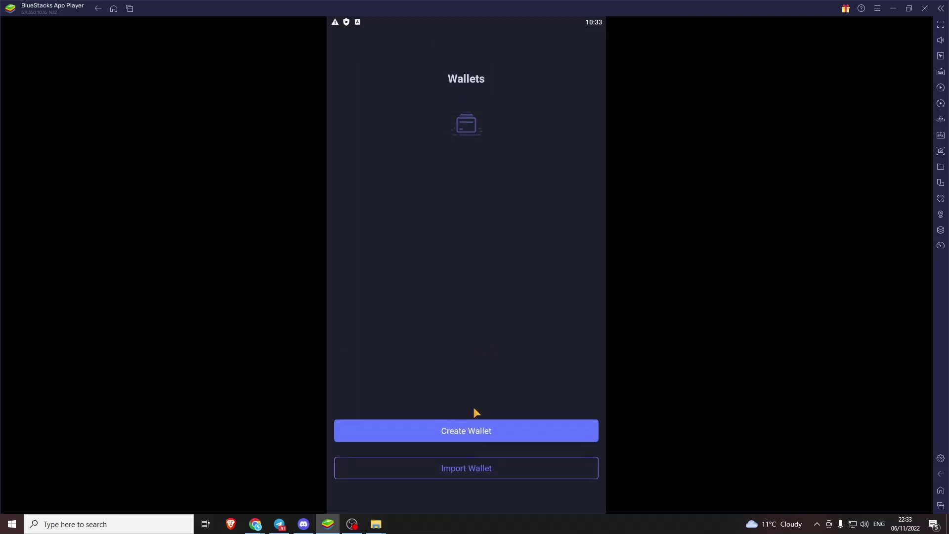
left_click(478, 439)
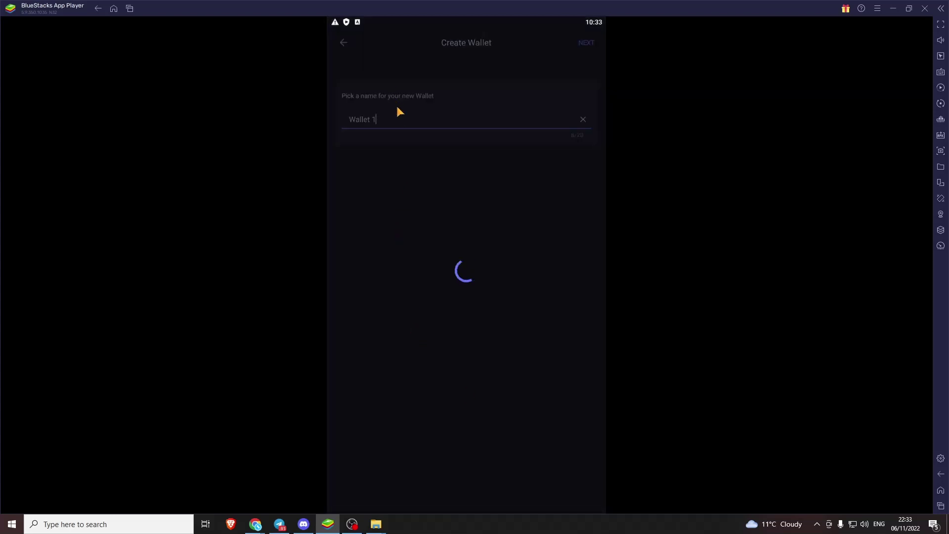
left_click(383, 126)
type("Te")
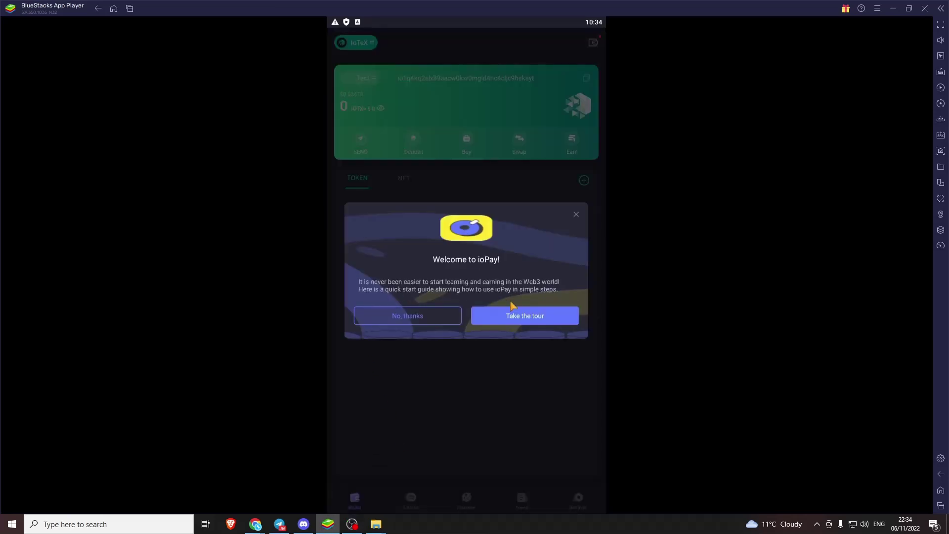
Run the quick-start tour through the Earn, Token List, Private Key and Network tips
left_click(521, 317)
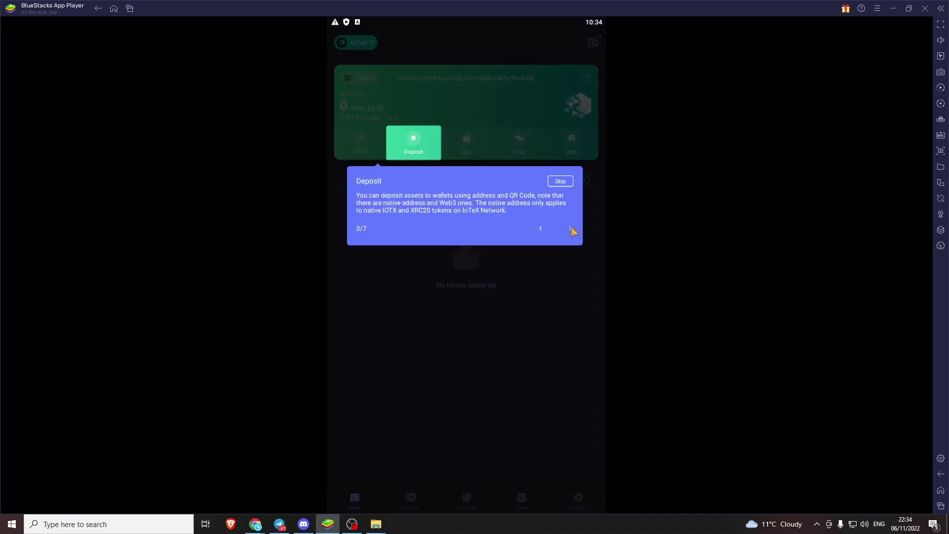
left_click(572, 229)
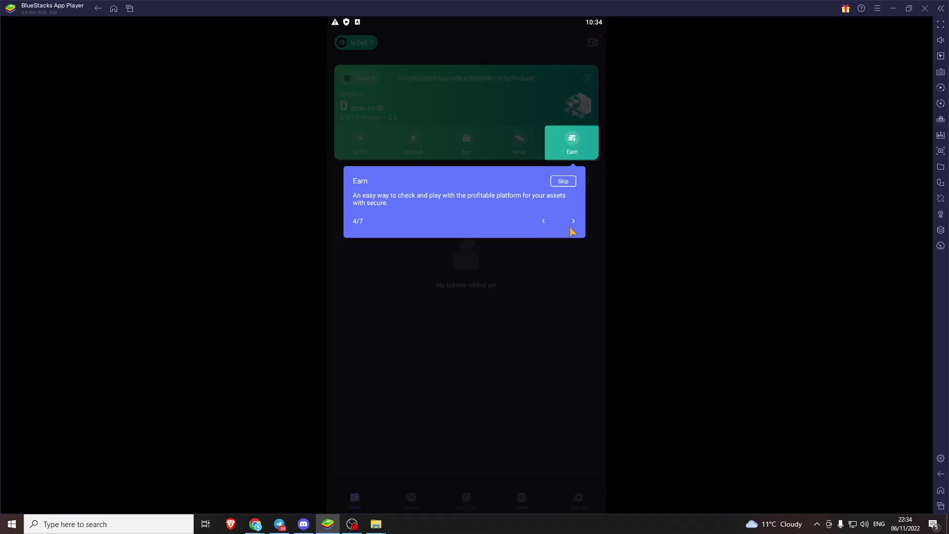
left_click(573, 222)
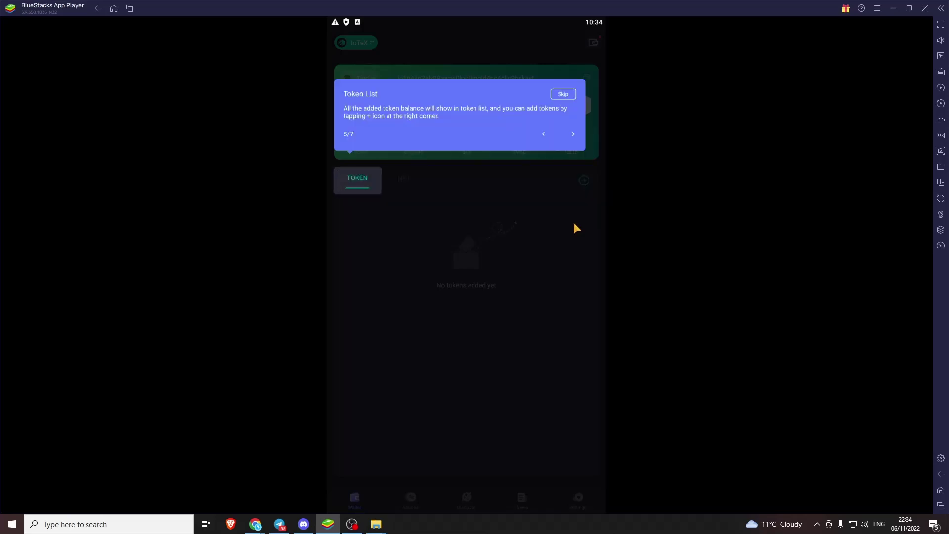
left_click(574, 135)
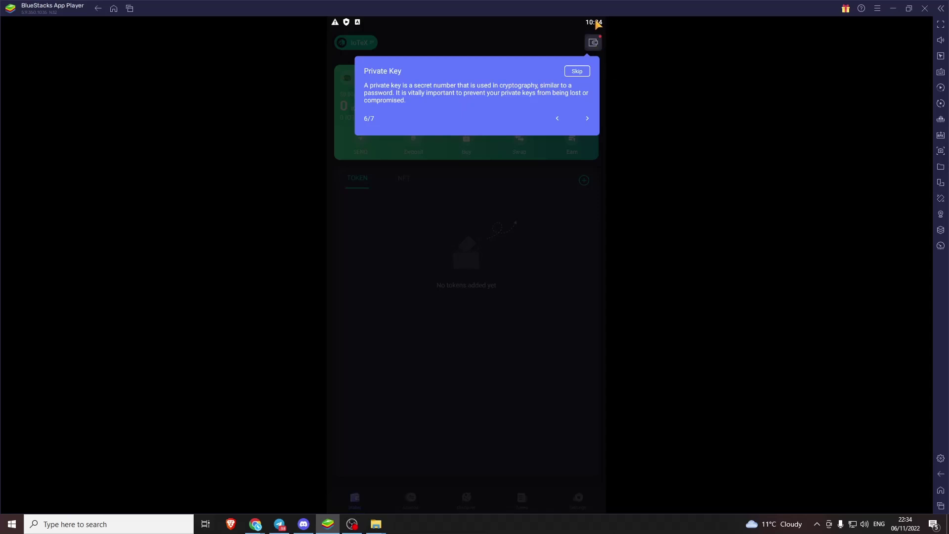
left_click(588, 119)
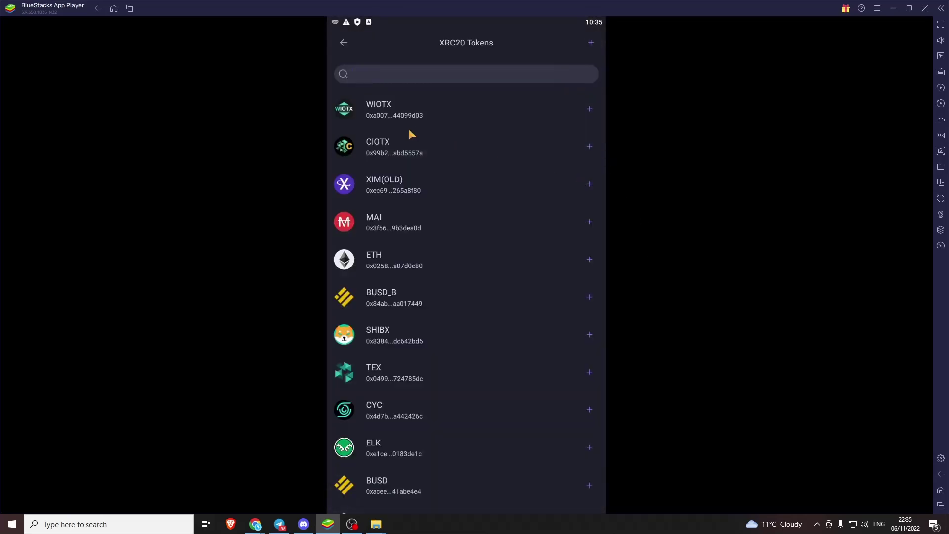
Add ETH from the XRC20 Tokens list and go back to the wallet home
scroll(441, 198, "down", 10)
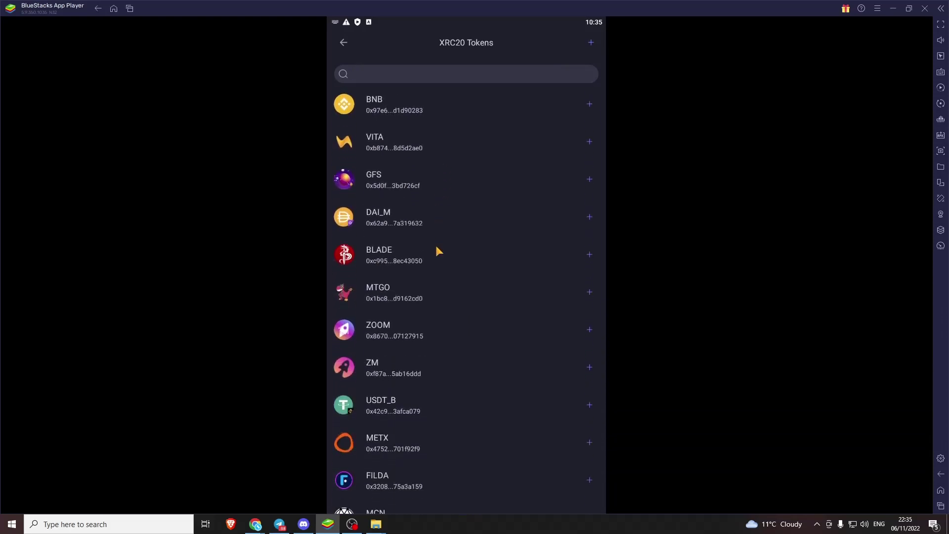
scroll(464, 274, "up", 15)
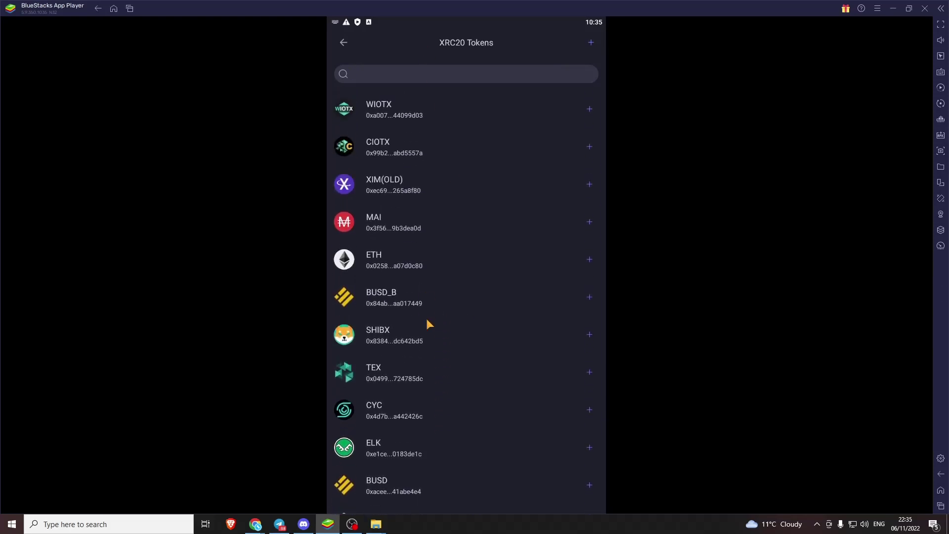
left_click(589, 260)
scroll(424, 301, "down", 5)
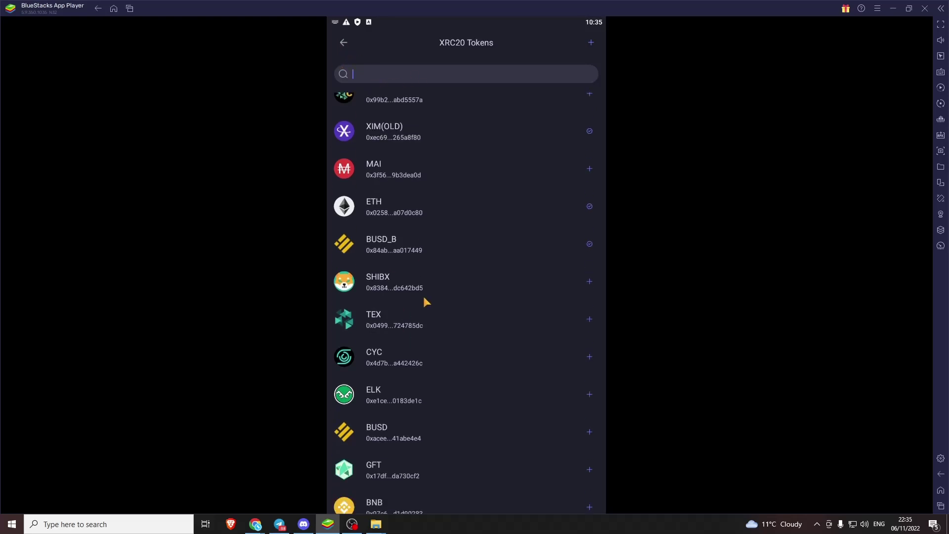
left_click(344, 43)
left_click(404, 179)
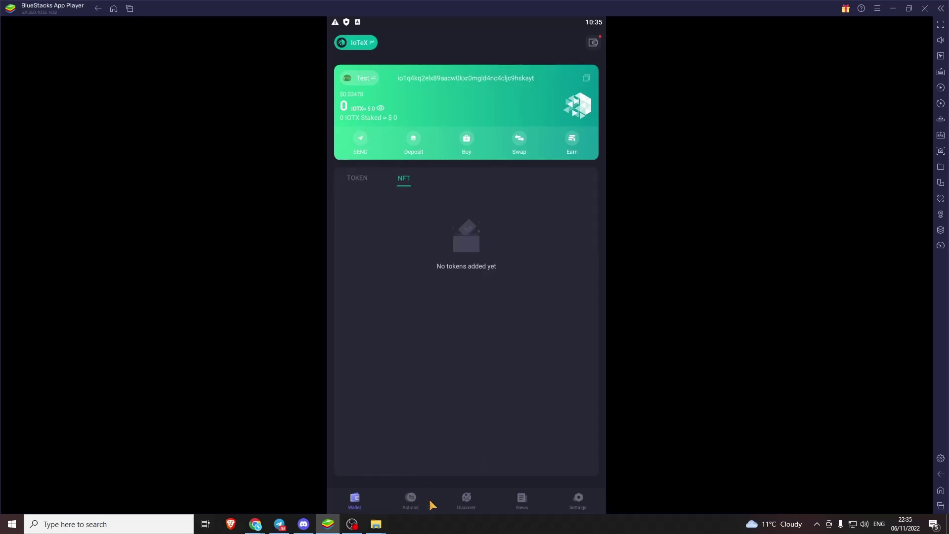
left_click(369, 43)
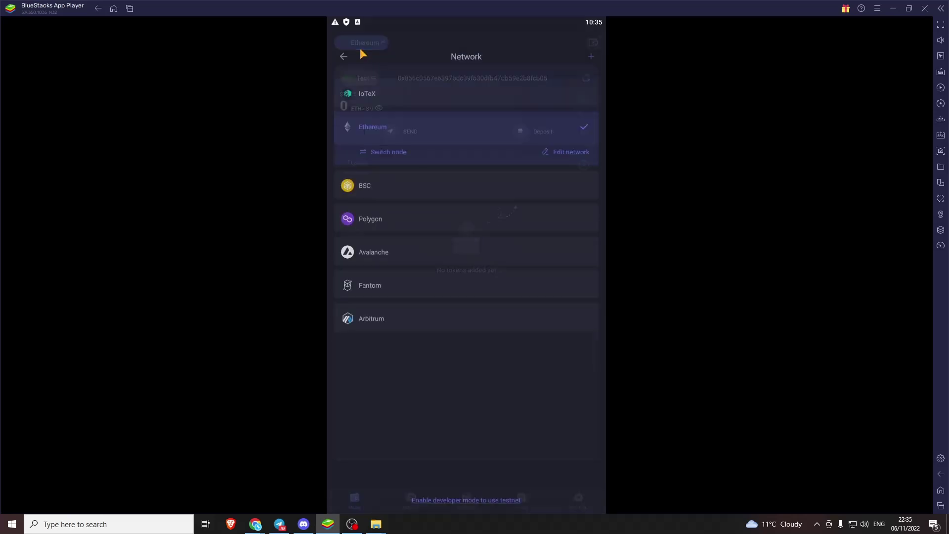
left_click(374, 239)
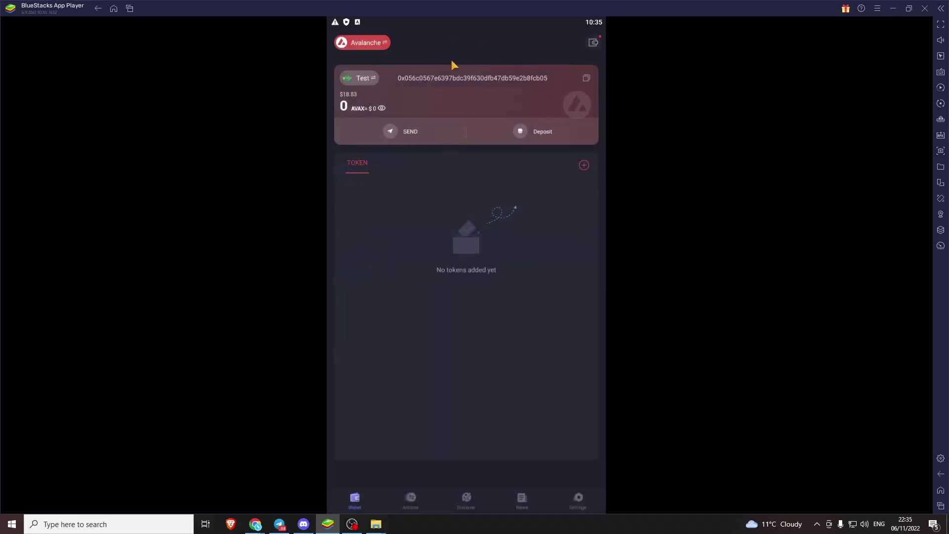
left_click(371, 43)
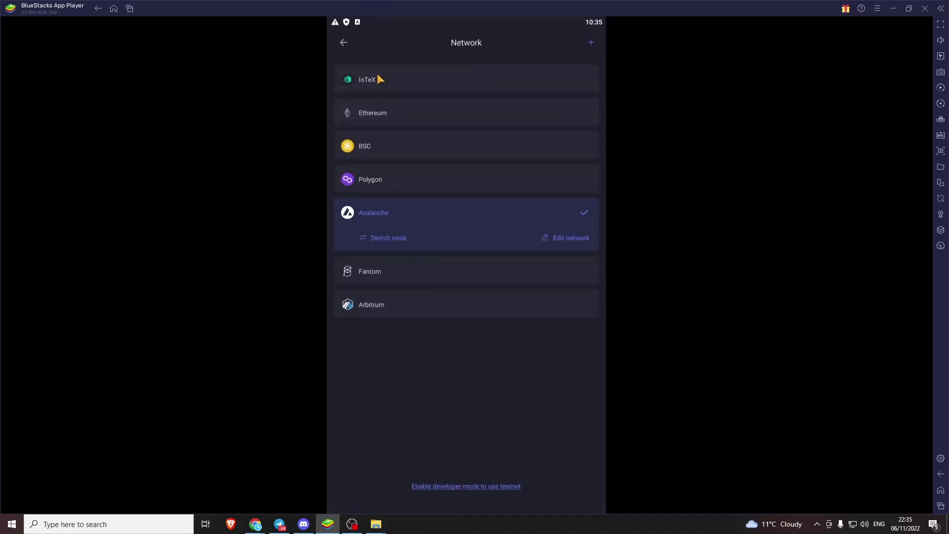
left_click(378, 78)
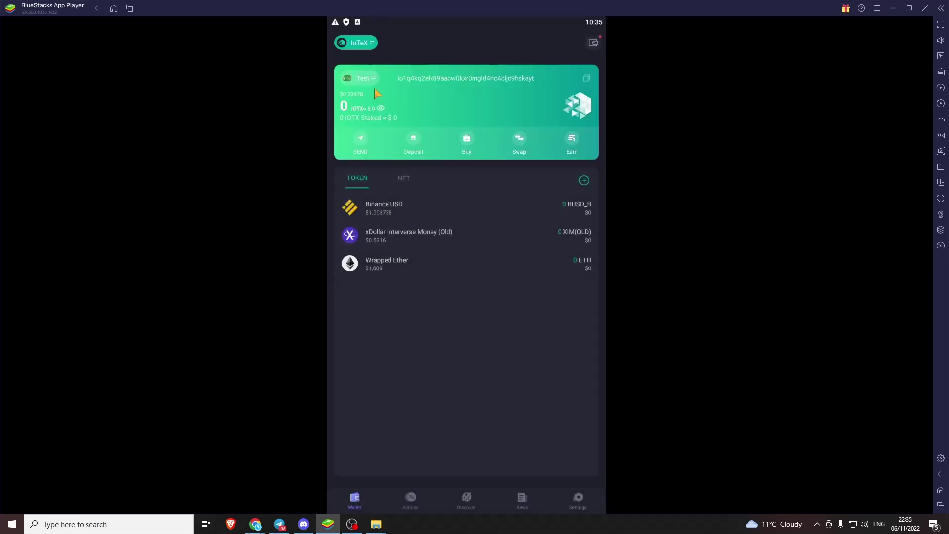
left_click(594, 44)
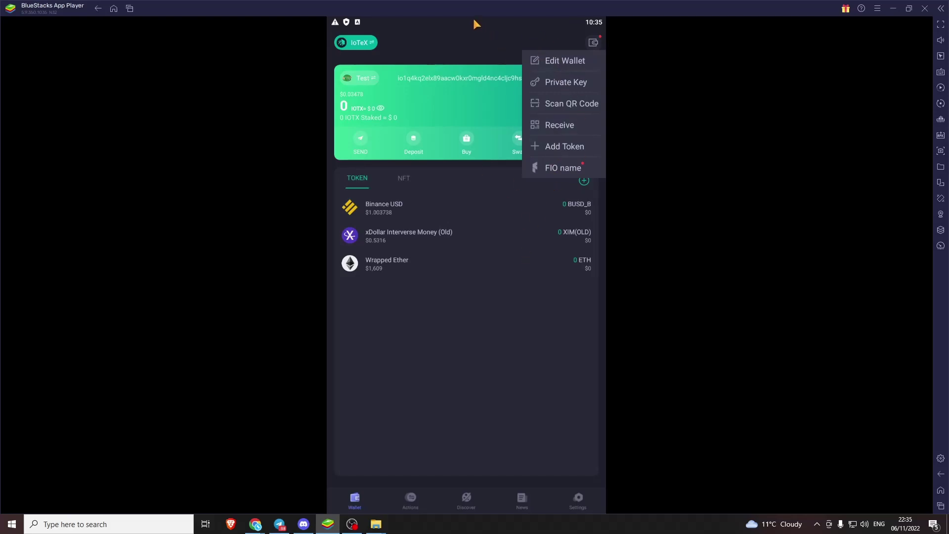
left_click(486, 69)
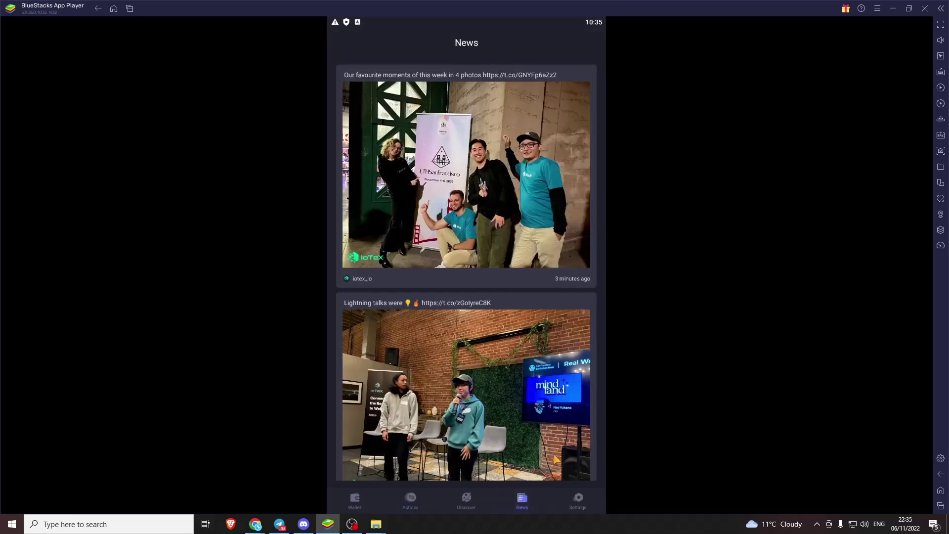
Scroll up and down through the News feed
scroll(499, 237, "down", 10)
scroll(498, 235, "up", 10)
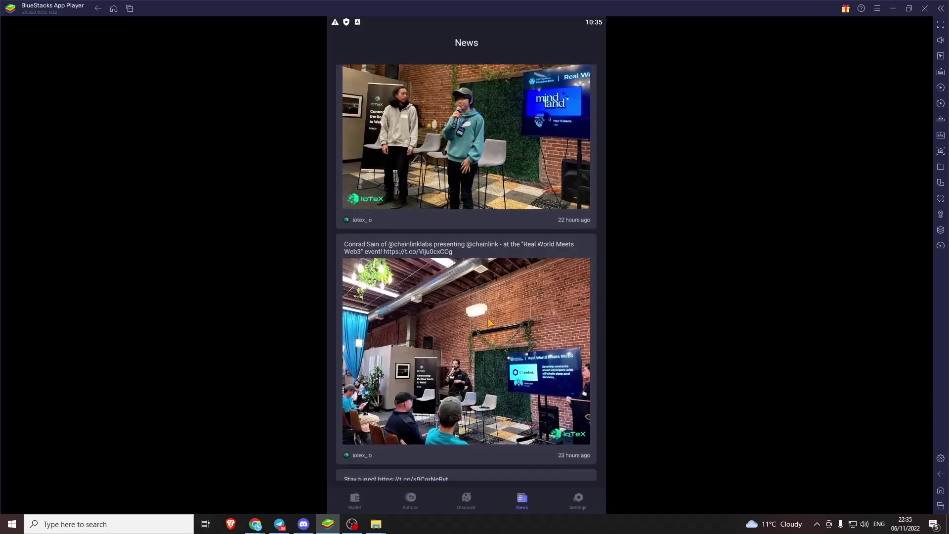
scroll(501, 253, "up", 2)
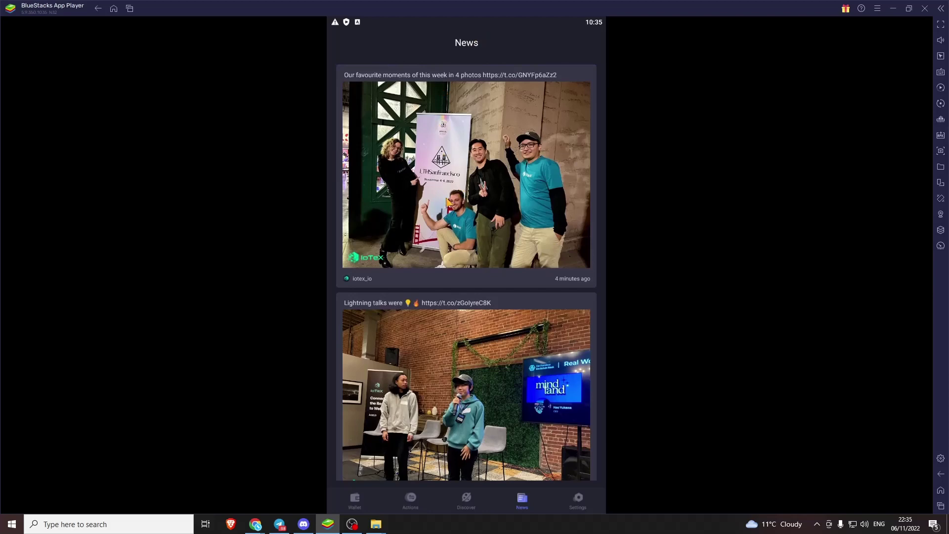
scroll(482, 260, "down", 6)
scroll(461, 265, "down", 7)
scroll(450, 195, "up", 4)
scroll(465, 291, "up", 1)
scroll(449, 316, "down", 5)
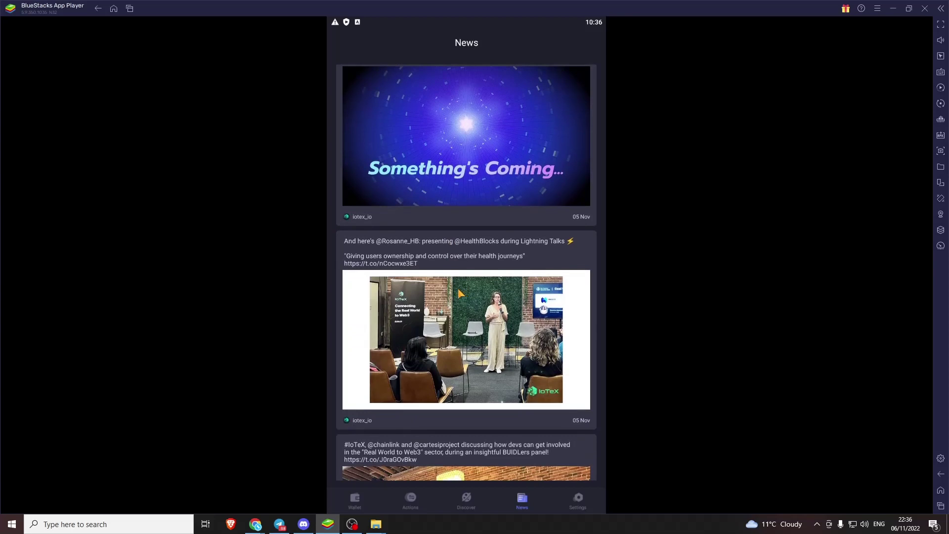
scroll(458, 294, "down", 5)
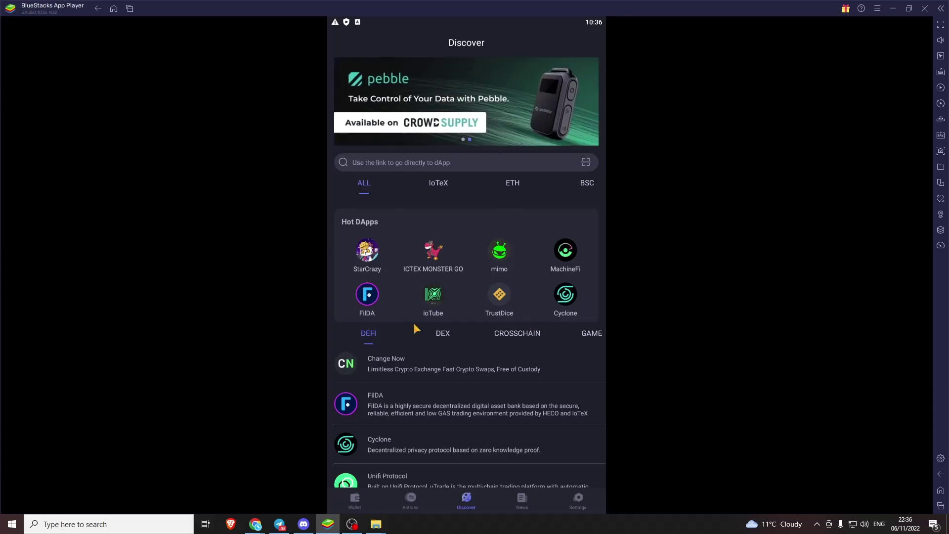
Browse the Discover page's DEX, cross-chain and game dApp categories
scroll(389, 293, "down", 10)
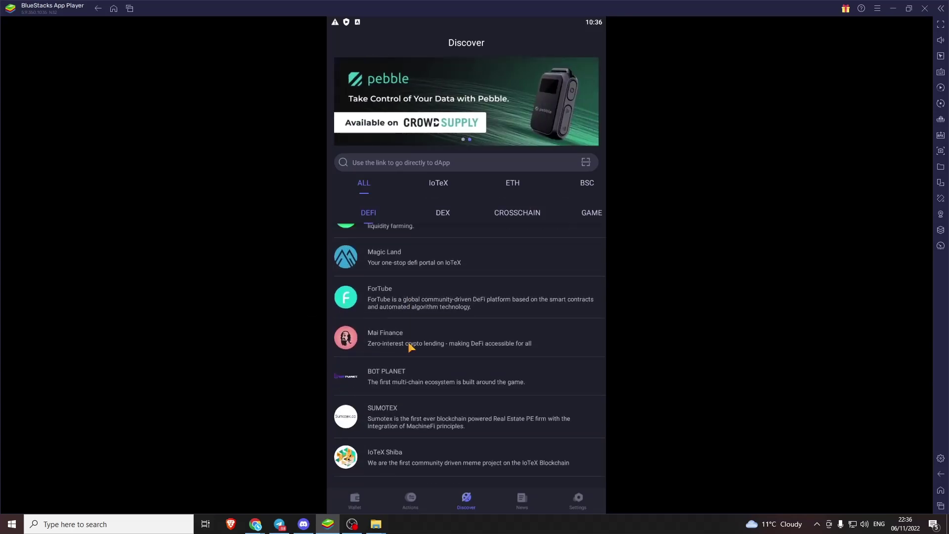
scroll(436, 382, "up", 10)
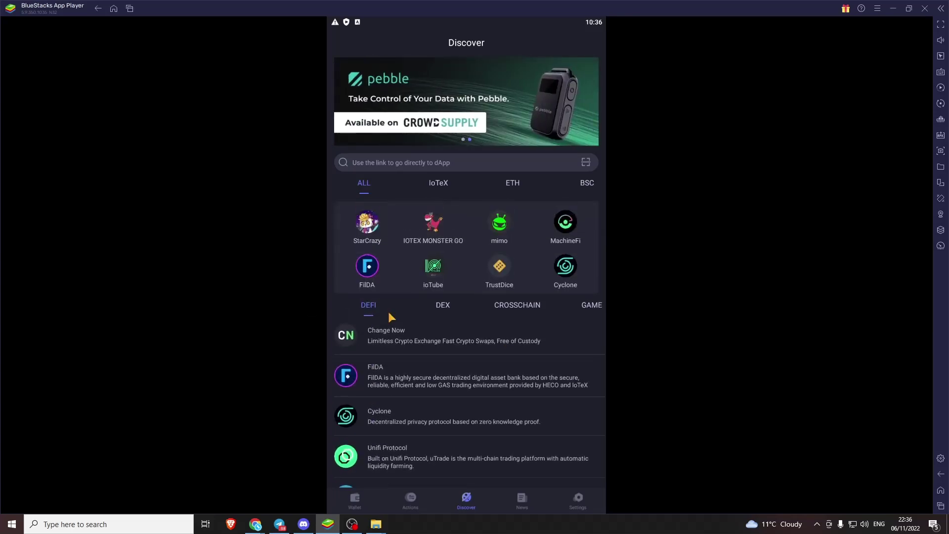
left_click(443, 334)
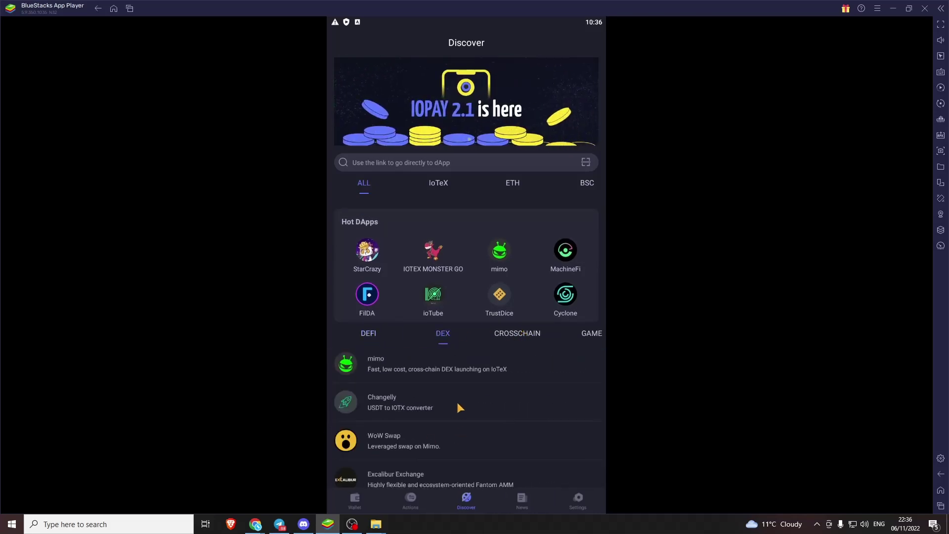
scroll(430, 420, "down", 3)
scroll(497, 375, "up", 5)
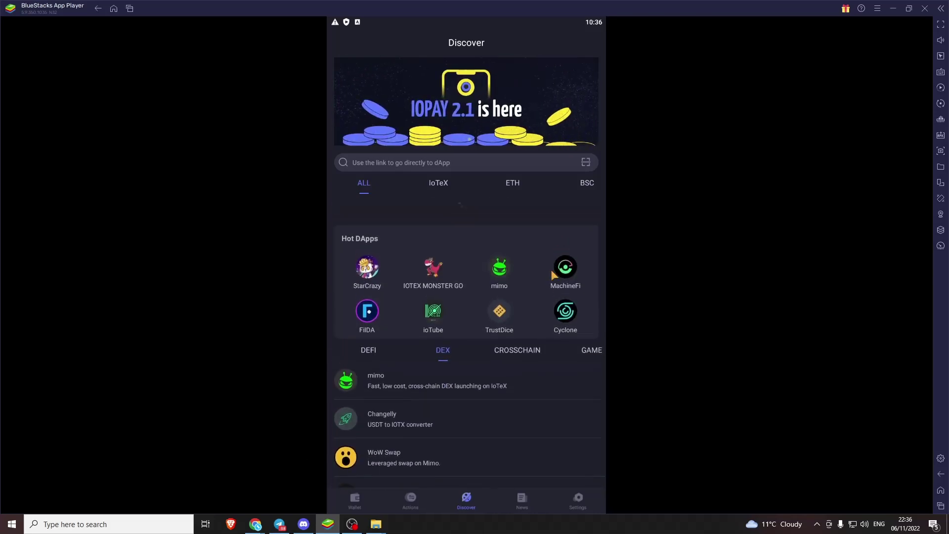
left_click(523, 334)
left_click(517, 334)
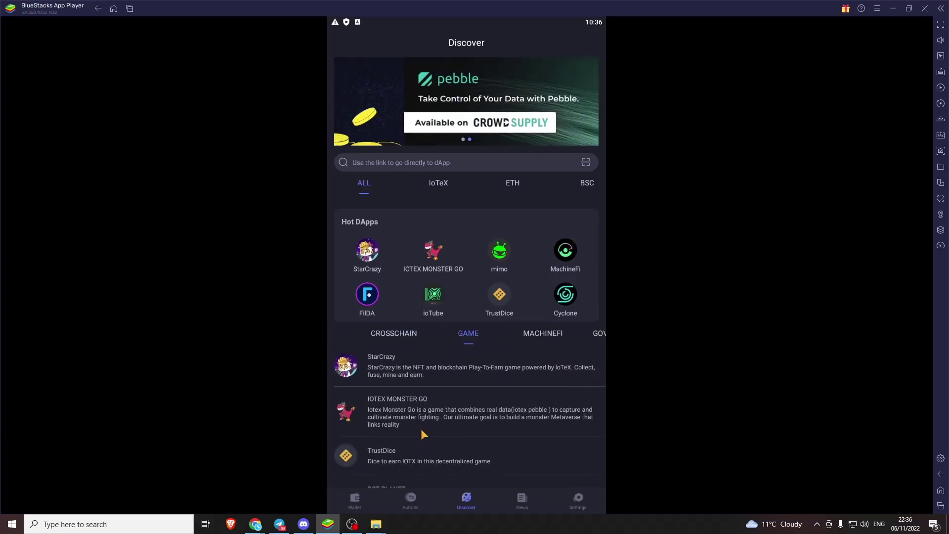
scroll(425, 415, "down", 5)
scroll(410, 345, "up", 5)
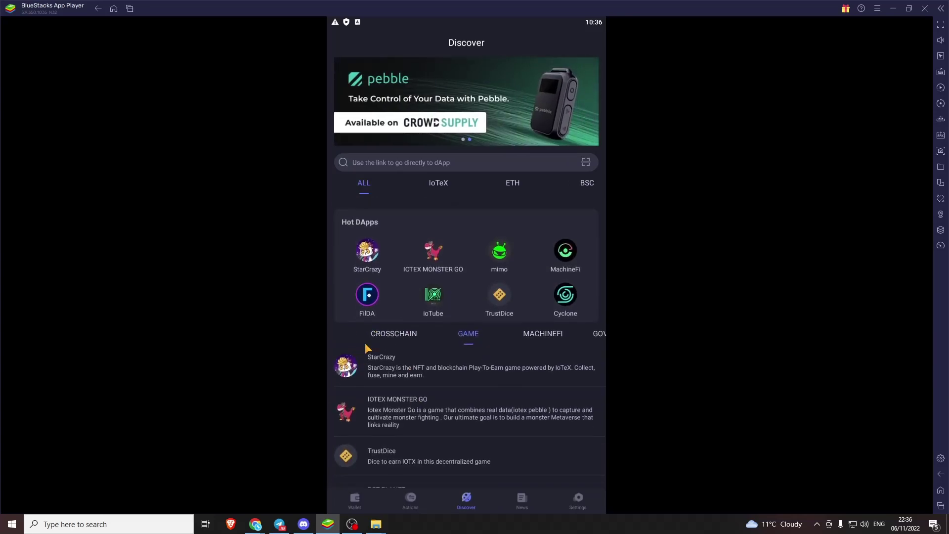
left_click(378, 332)
left_click(381, 333)
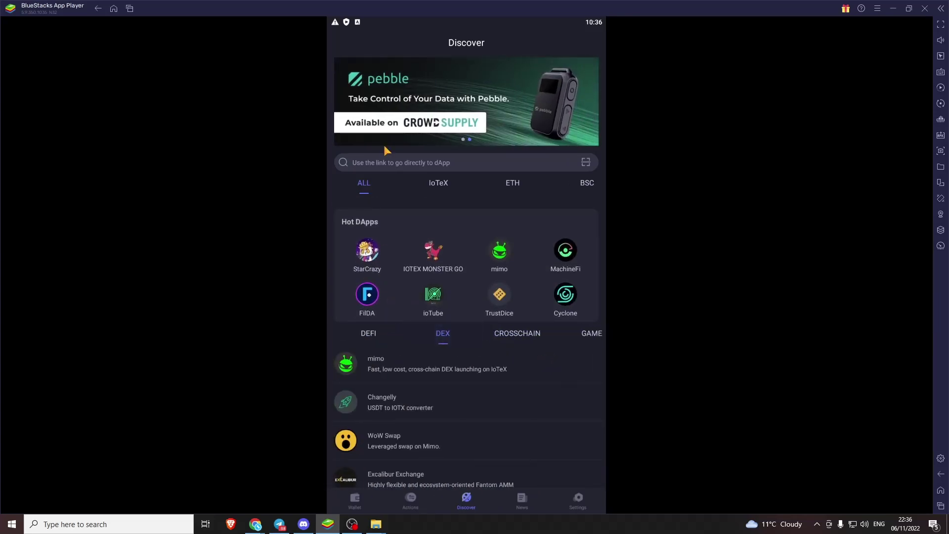
Glance at the dApp search, then view the ETH chain's DEX and cross-chain bridge dApps
left_click(431, 163)
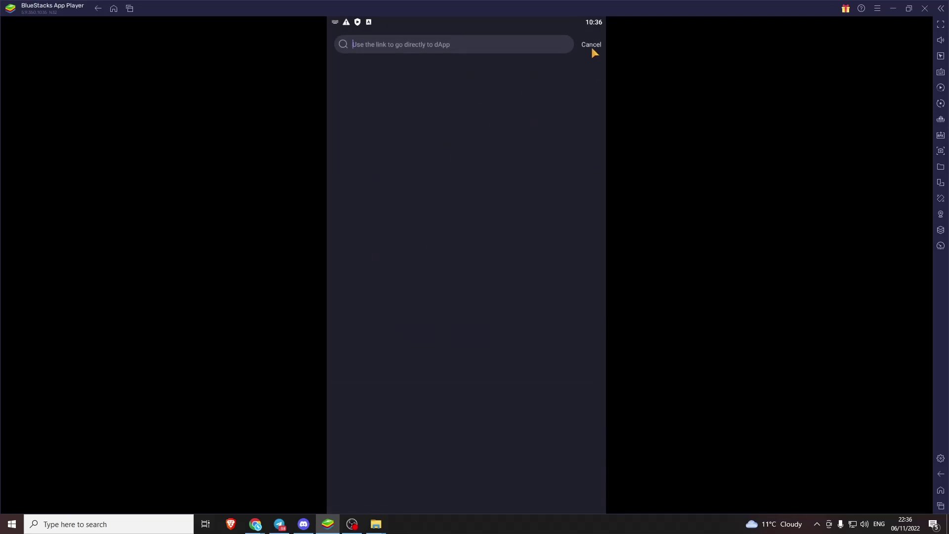
left_click(592, 44)
left_click(443, 184)
left_click(509, 187)
left_click(443, 334)
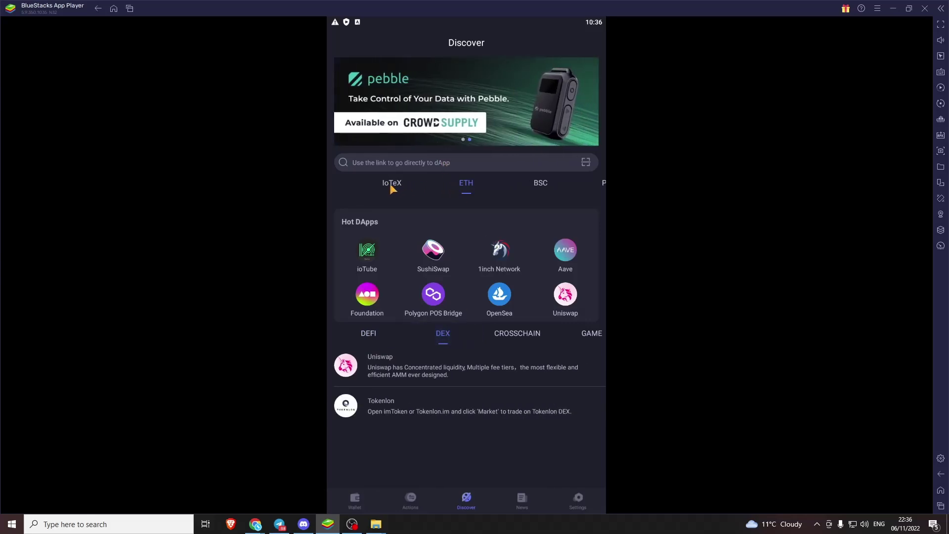
left_click(516, 333)
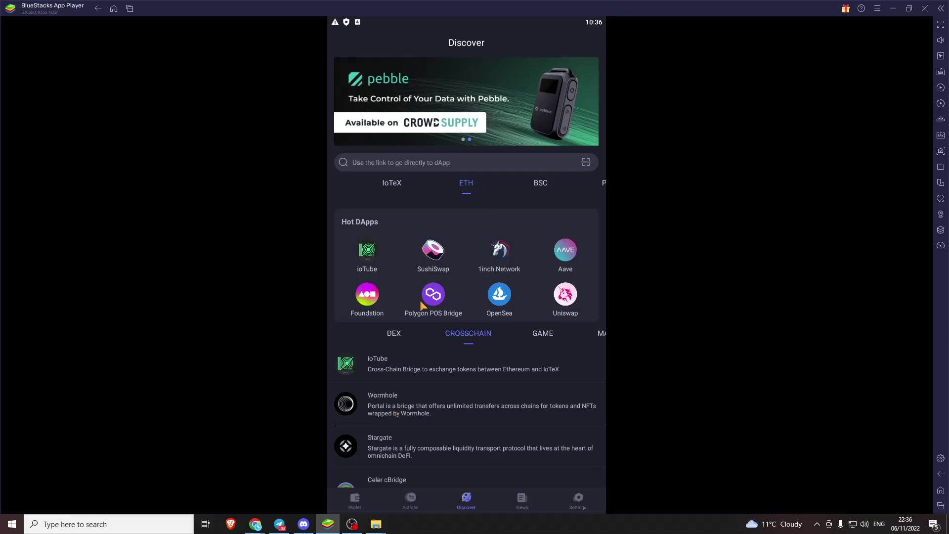
scroll(416, 391, "down", 3)
scroll(502, 309, "up", 3)
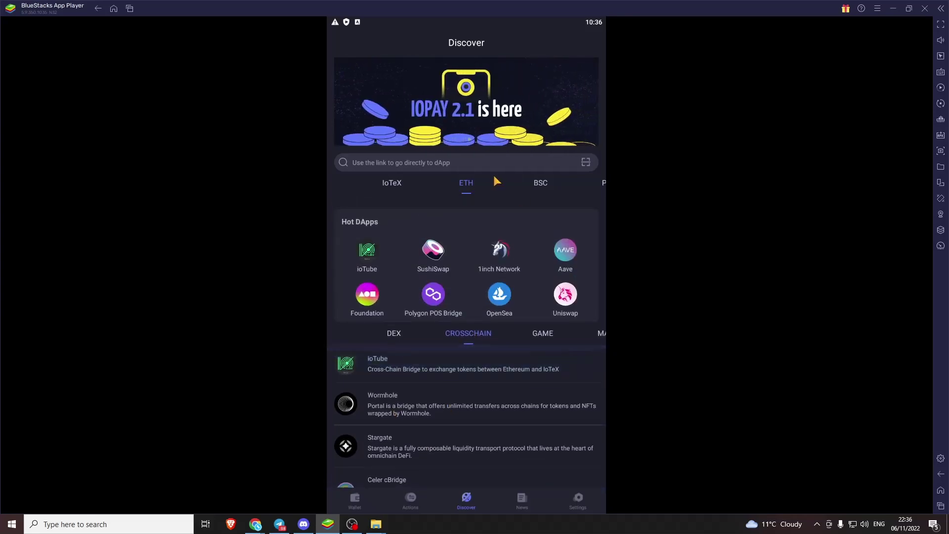
Filter to the BSC chain and browse its game, cross-chain, DEX and DeFi dApps
left_click(541, 183)
left_click(580, 331)
scroll(400, 399, "down", 5)
scroll(421, 397, "up", 5)
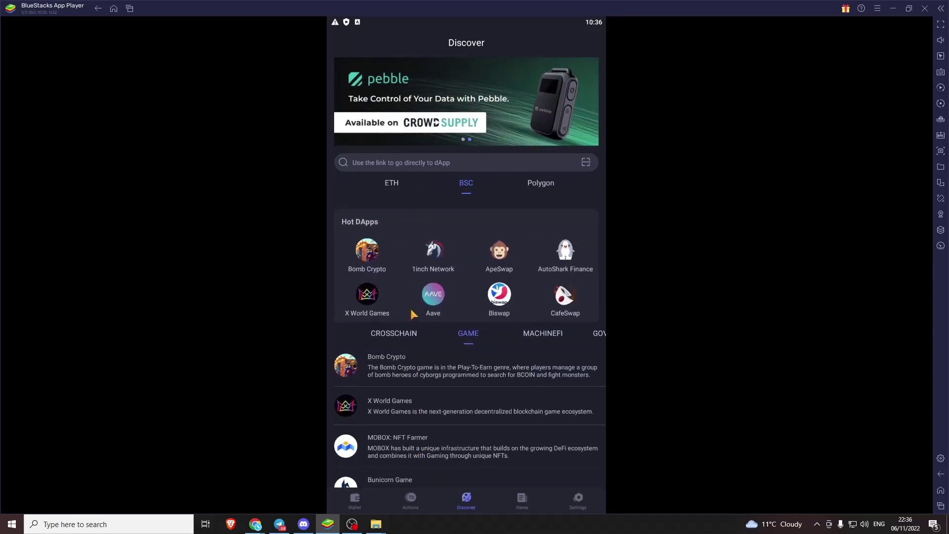
left_click(393, 334)
left_click(387, 339)
left_click(373, 341)
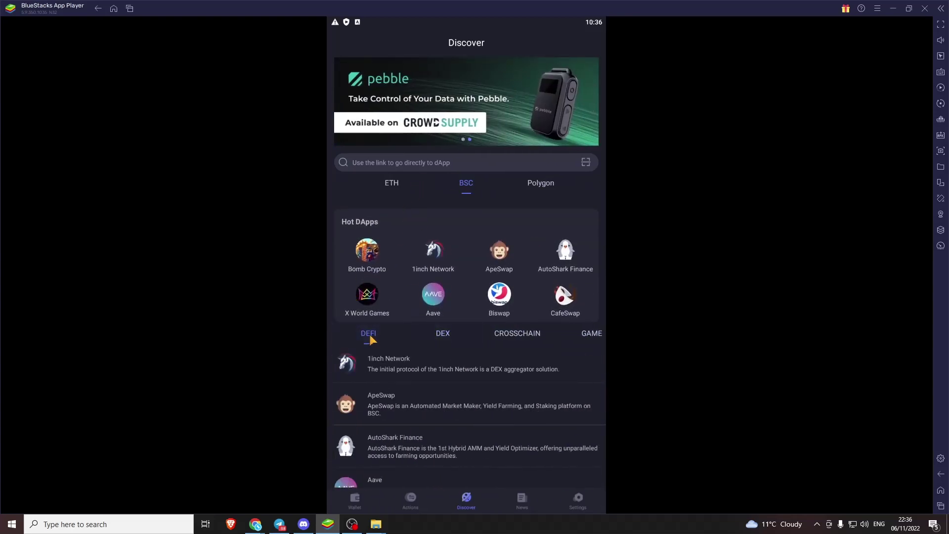
scroll(404, 254, "up", 2)
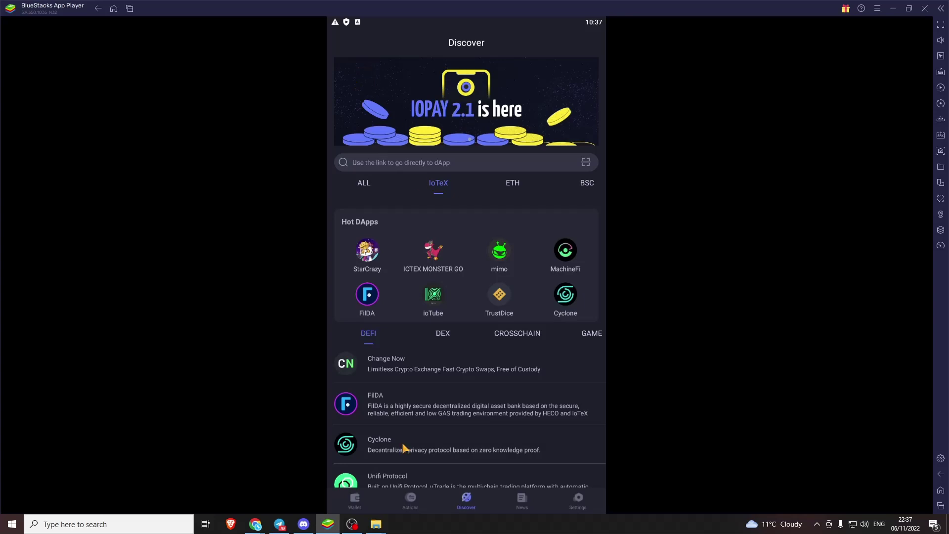
Check the 149.3831 IOTX wallet balance, then return to the Discover page
left_click(366, 504)
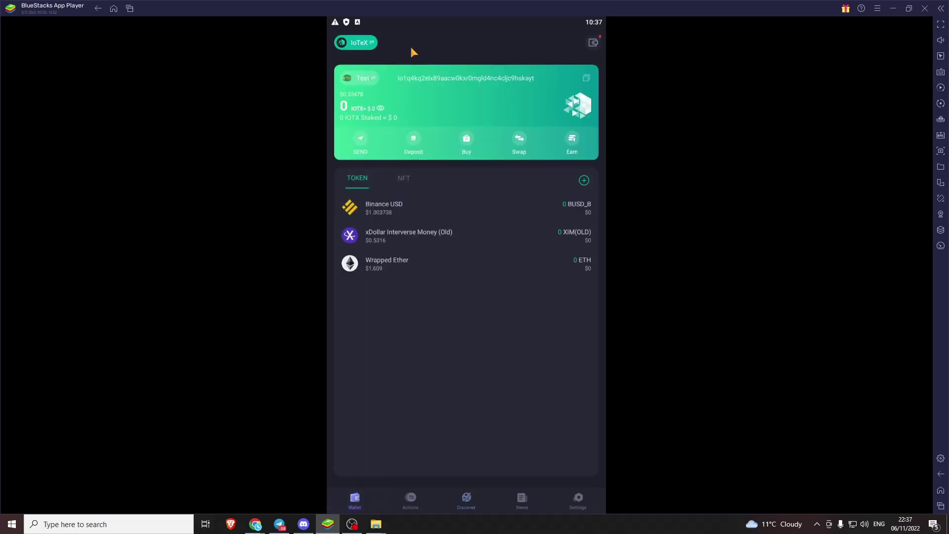
left_click(466, 499)
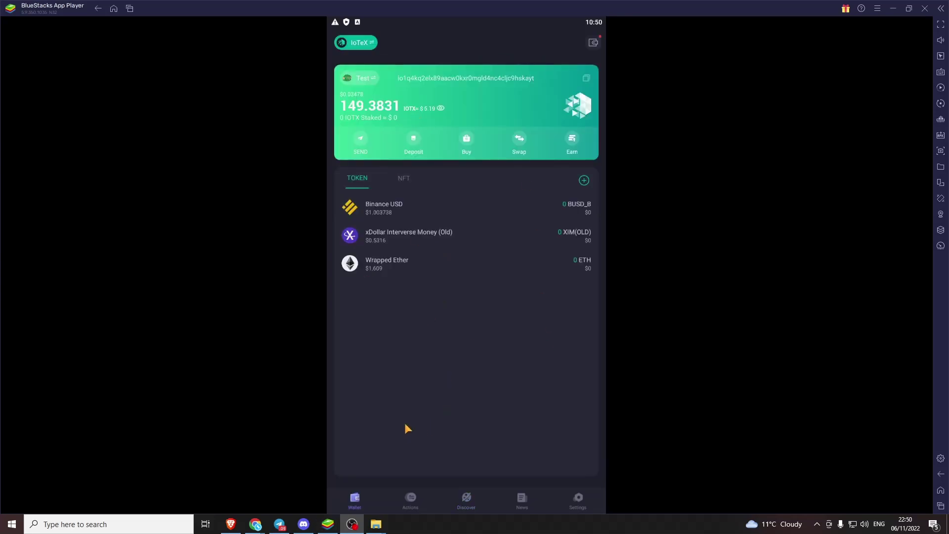
left_click(472, 506)
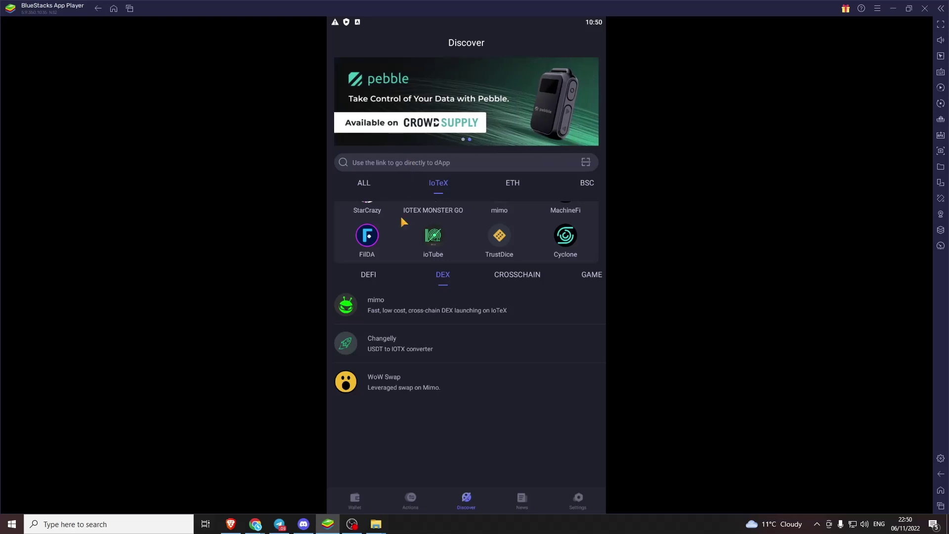
In mimo, swap 49 IOTX for 2260000 IoShib and confirm the transaction
left_click(380, 310)
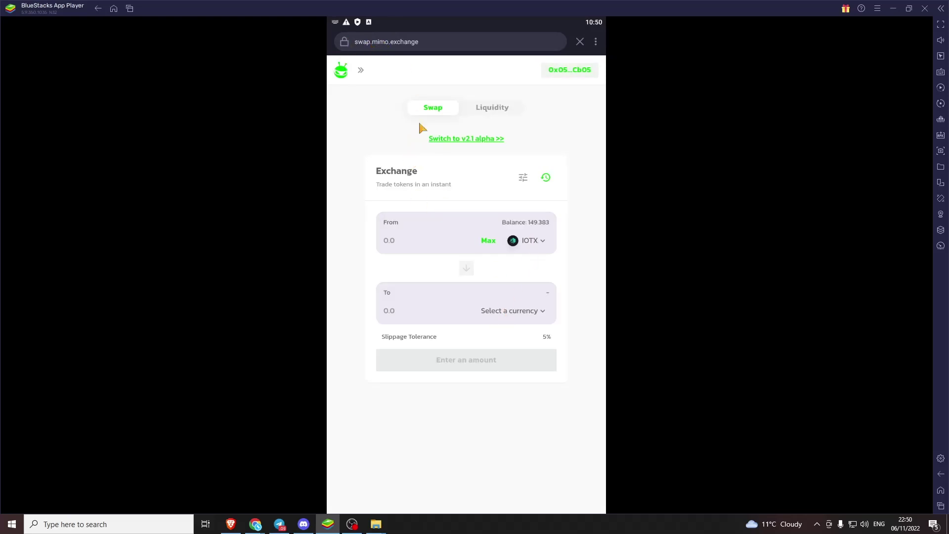
left_click(507, 313)
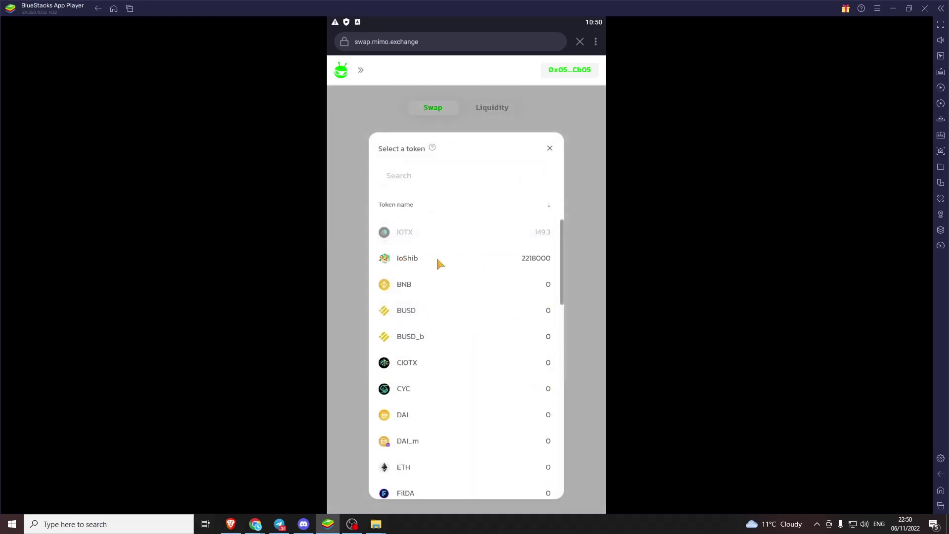
left_click(433, 256)
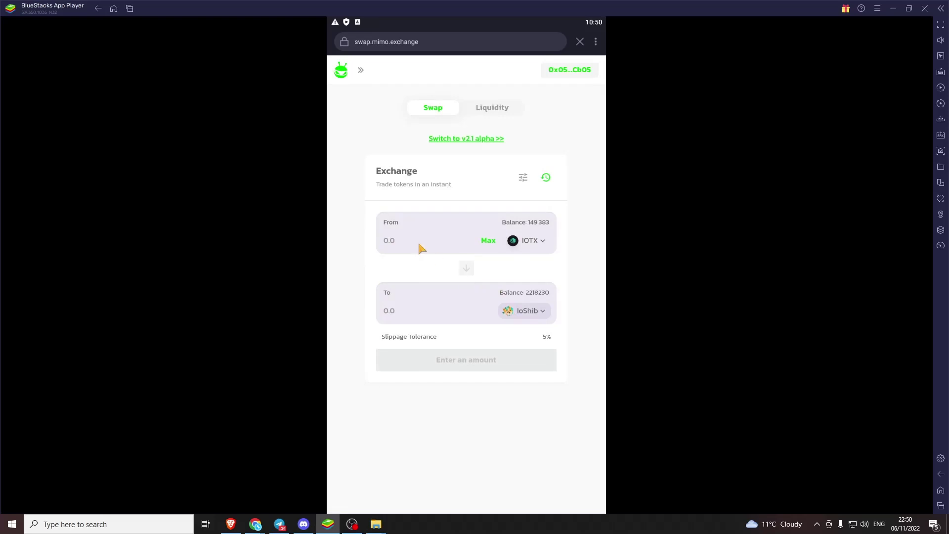
type("49")
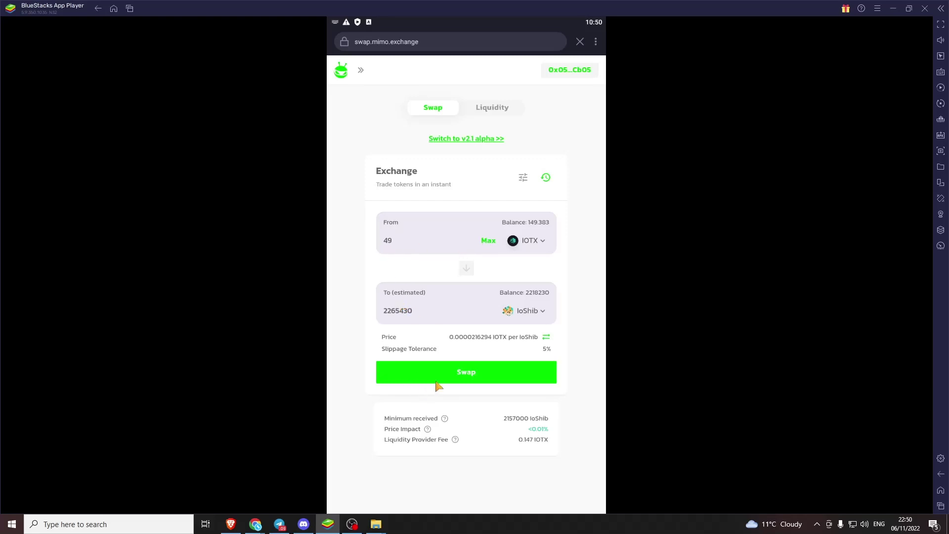
left_click(457, 362)
left_click(492, 478)
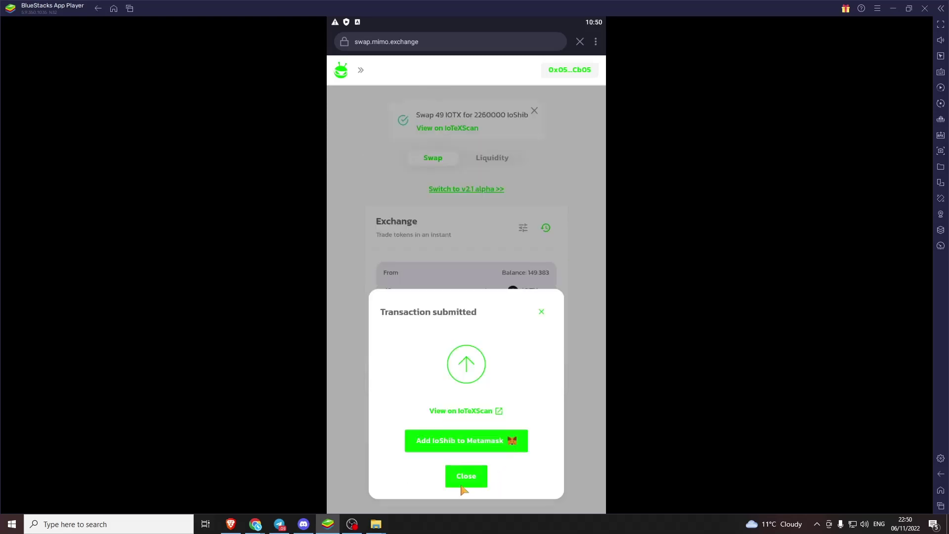
left_click(460, 474)
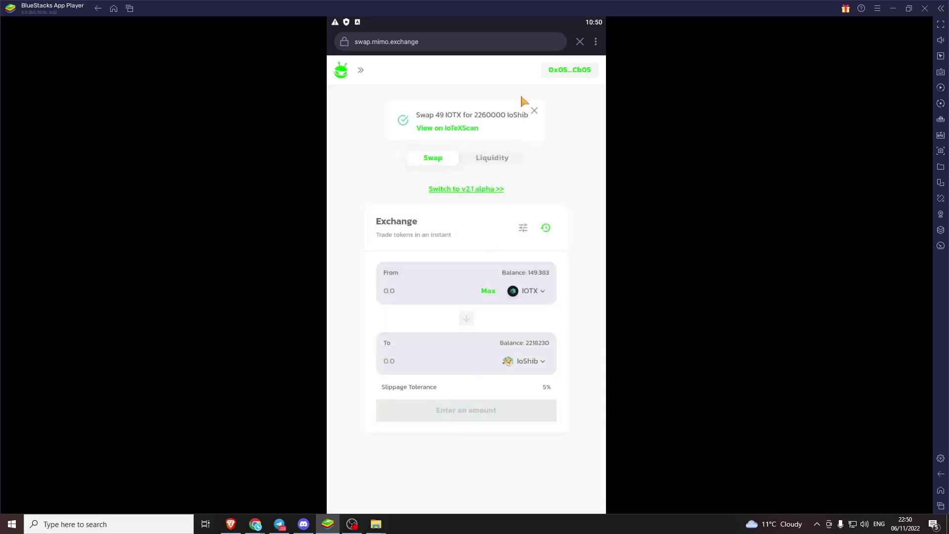
Leave mimo, scroll the XRC20 Tokens list, then open the IoTexShiba token from the wallet home
left_click(580, 42)
left_click(365, 499)
left_click(584, 180)
scroll(420, 346, "down", 2)
scroll(421, 346, "down", 15)
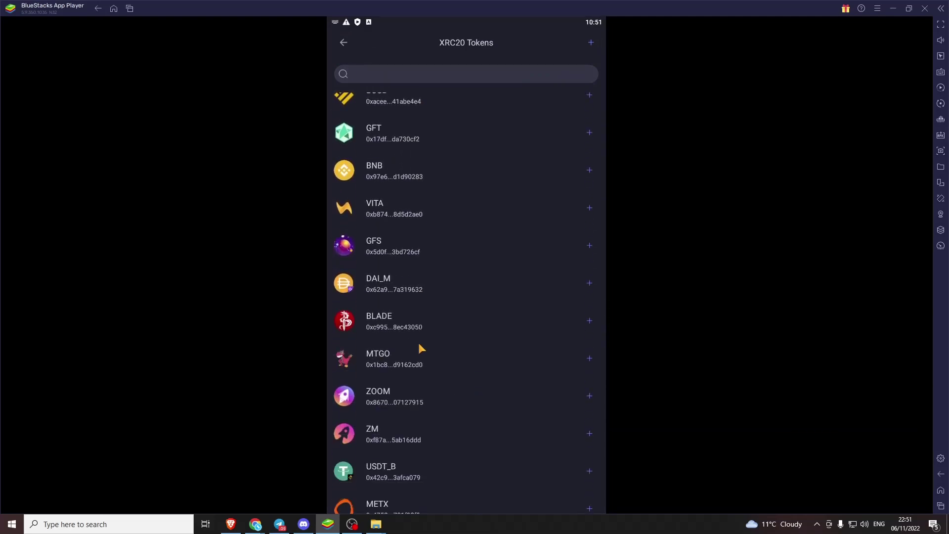
scroll(433, 373, "down", 12)
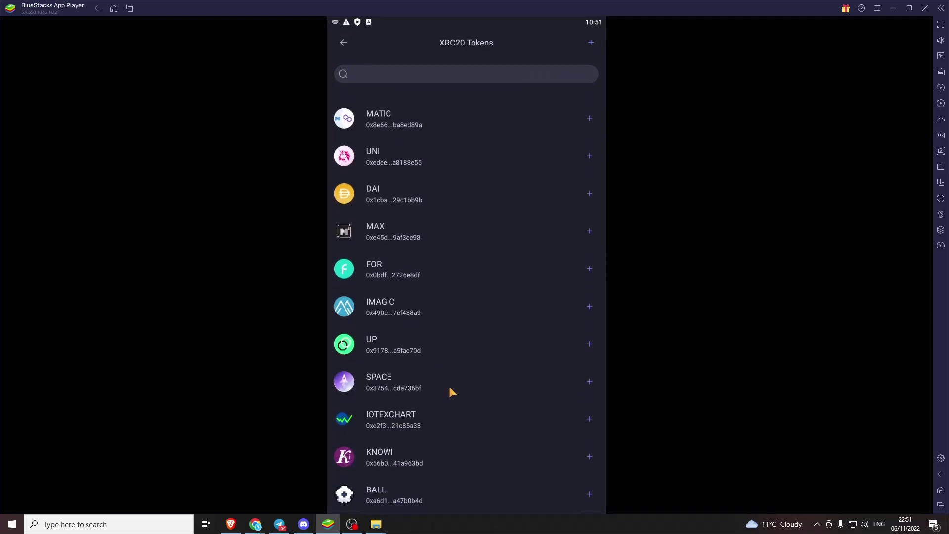
scroll(414, 407, "down", 7)
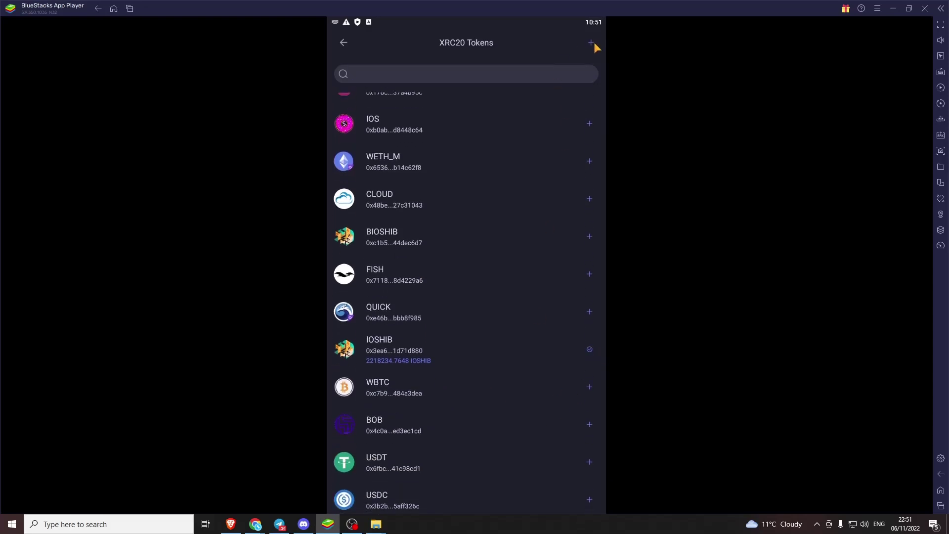
left_click(344, 43)
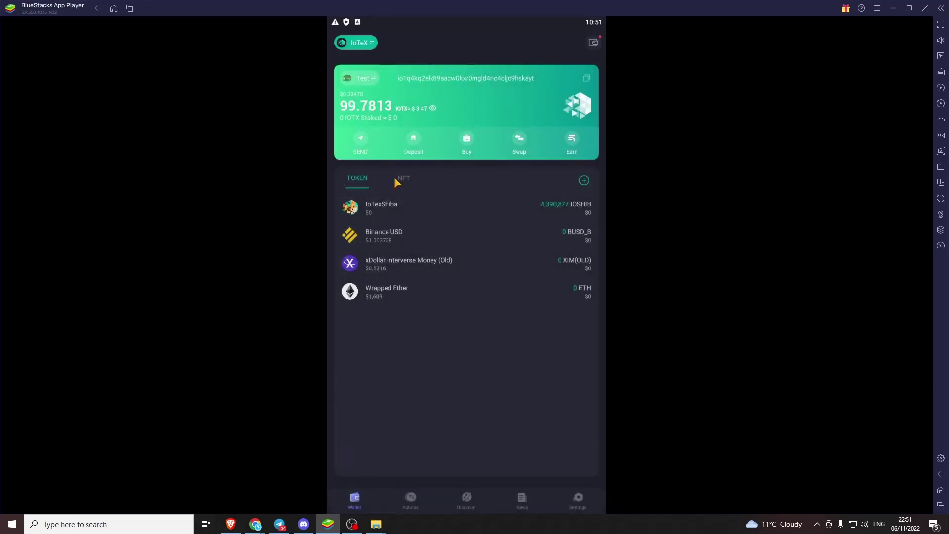
left_click(414, 210)
Return from the IoTexShiba details to the wallet home
left_click(344, 45)
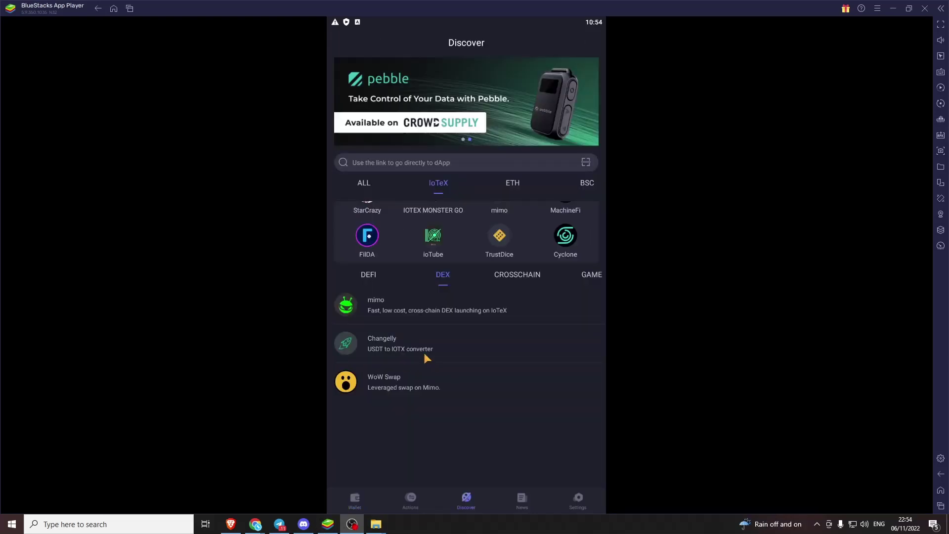
Launch mimo and open the Add Liquidity form under Liquidity
left_click(426, 302)
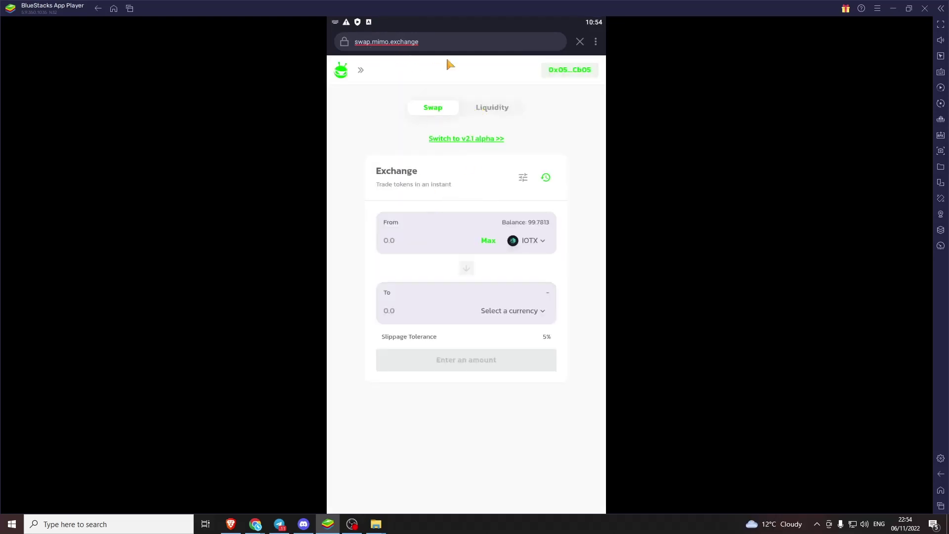
left_click(480, 108)
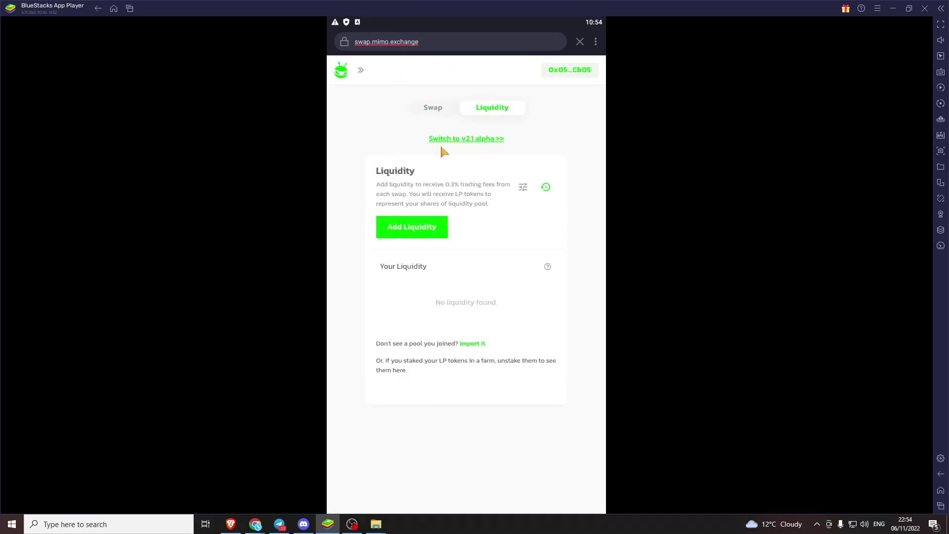
left_click(414, 228)
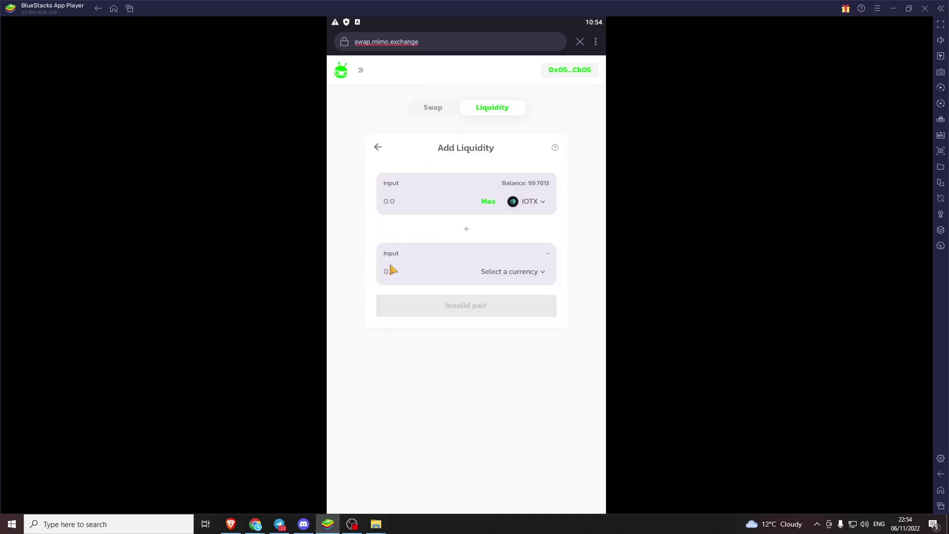
Pair IOTX with IoShib at the Max amount (4390877.179866212 IoShib) and start the IoShib approval
left_click(508, 274)
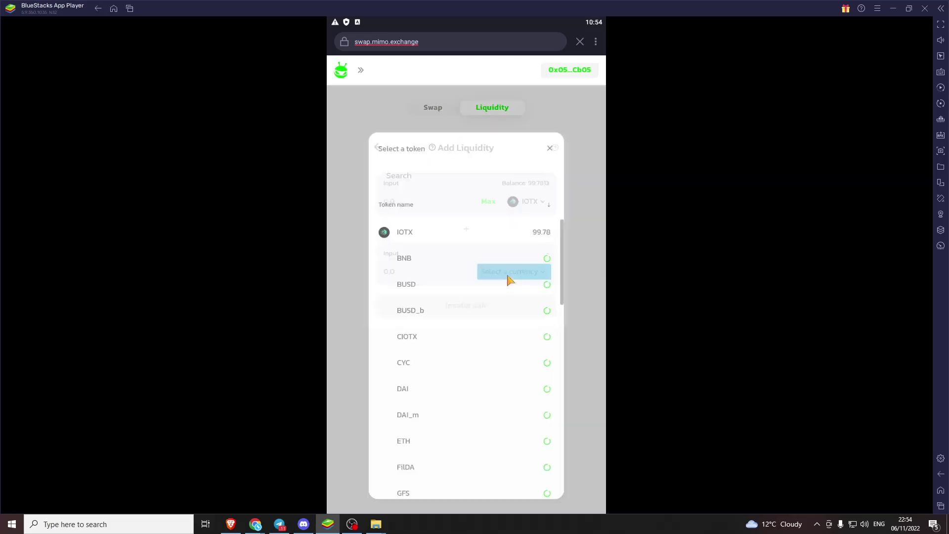
left_click(408, 262)
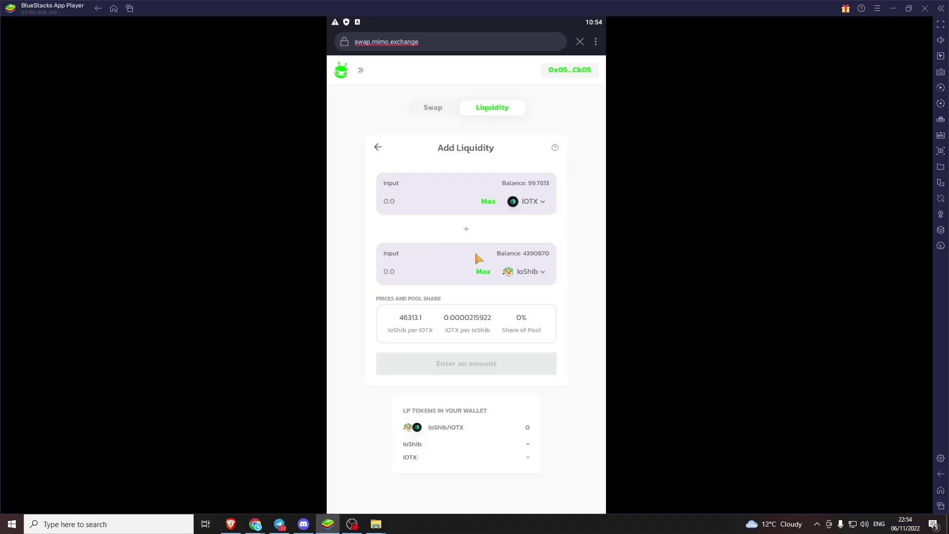
left_click(488, 271)
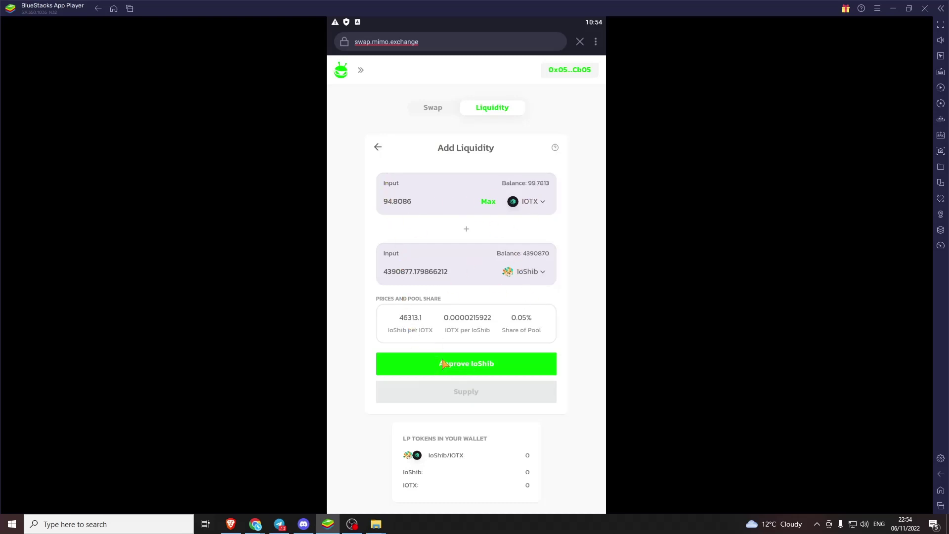
left_click(438, 368)
Confirm the IoShib approval transaction and unlock with the 6-digit wallet PIN
left_click(516, 504)
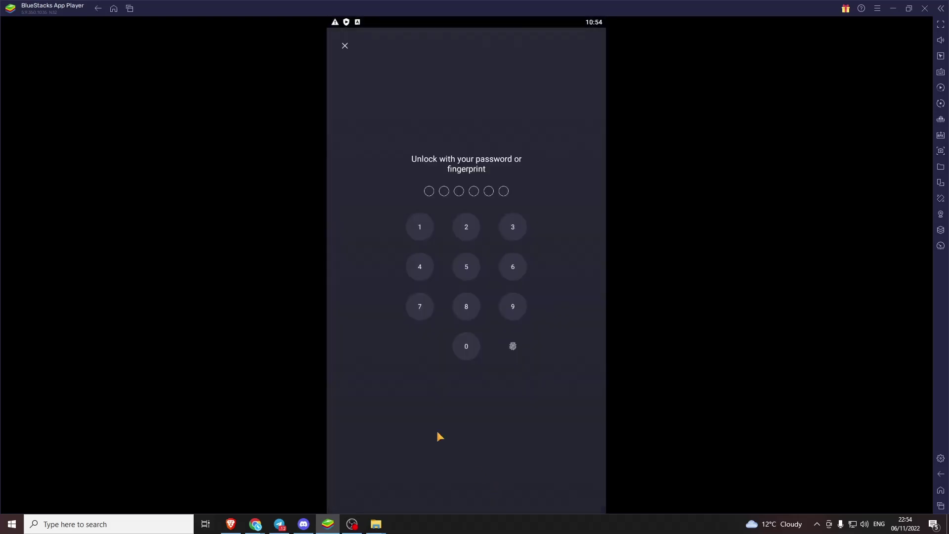
left_click(419, 227)
left_click(467, 226)
left_click(512, 227)
left_click(422, 266)
left_click(467, 267)
left_click(506, 267)
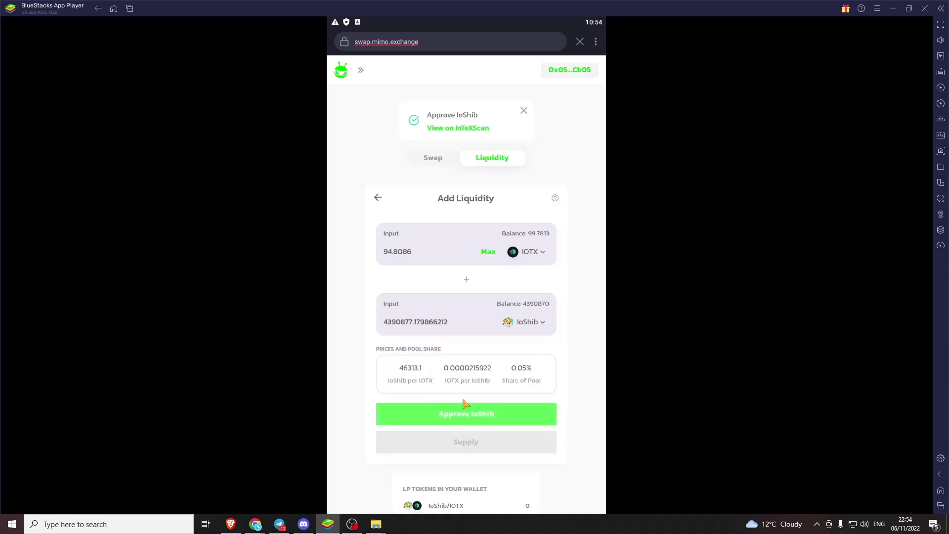
Retry the IoShib approval, confirming it again with the wallet PIN
left_click(465, 424)
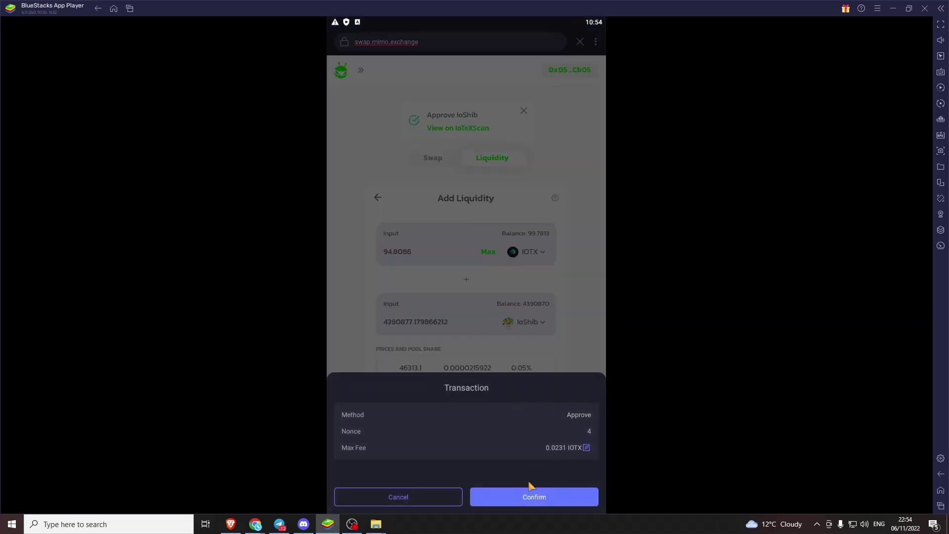
left_click(529, 494)
left_click(420, 227)
left_click(466, 227)
left_click(512, 227)
left_click(420, 267)
left_click(462, 268)
left_click(513, 270)
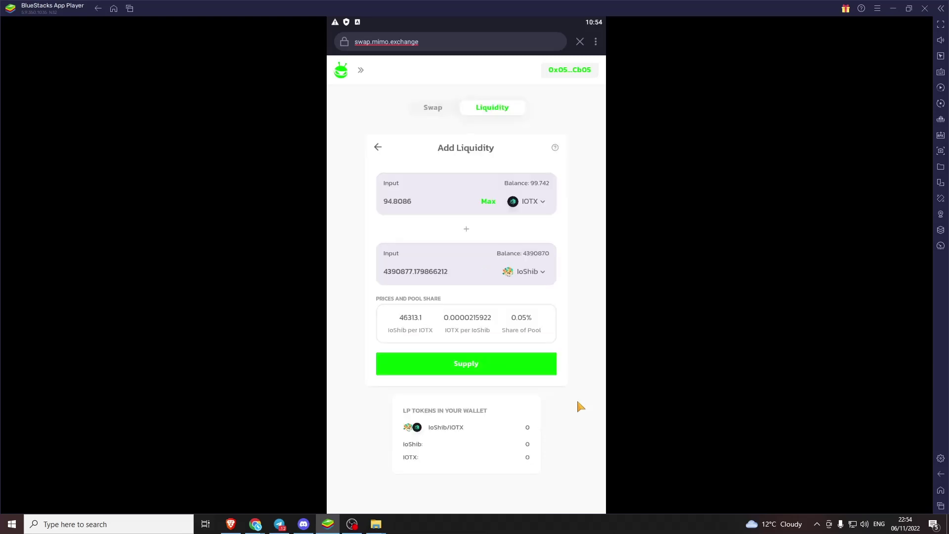
Supply 94.8 IOTX and 4390000 IoShib to the pool and dismiss the submitted notice
left_click(455, 371)
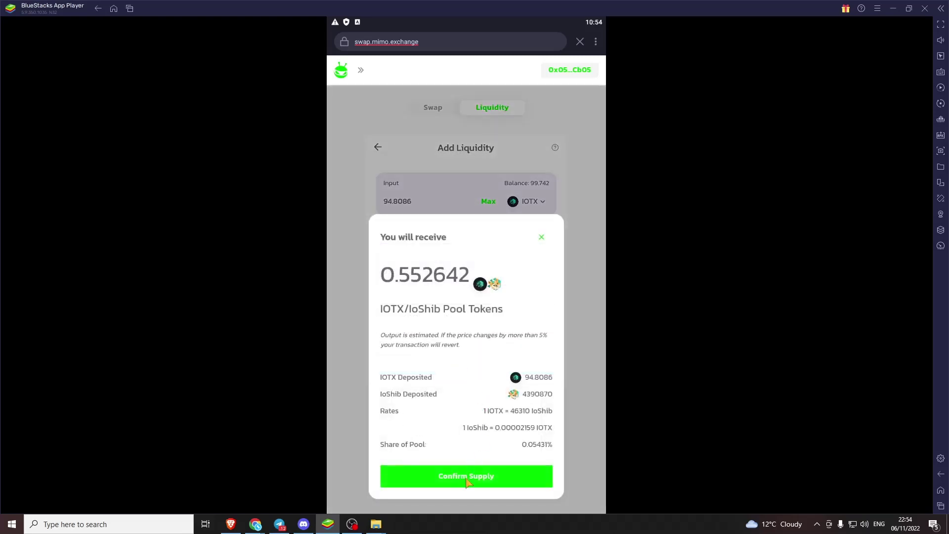
left_click(467, 479)
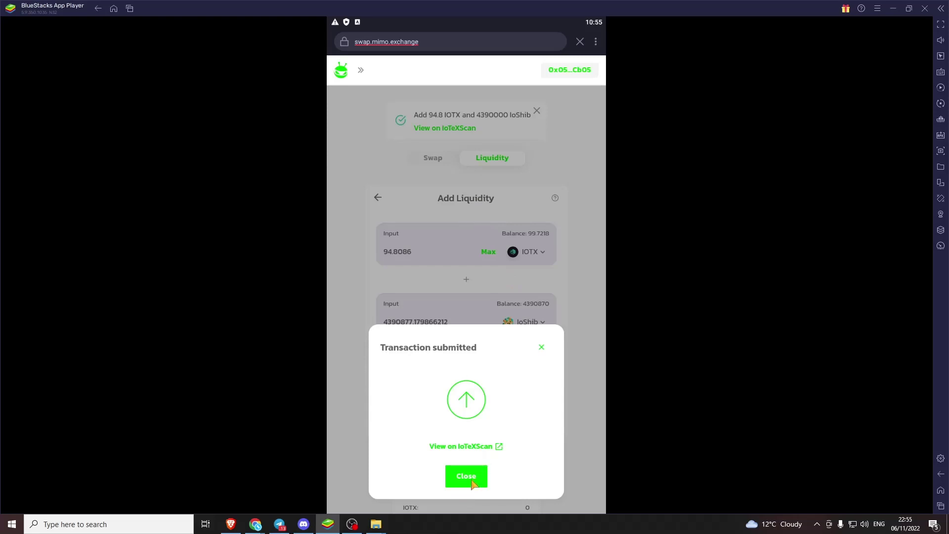
left_click(474, 482)
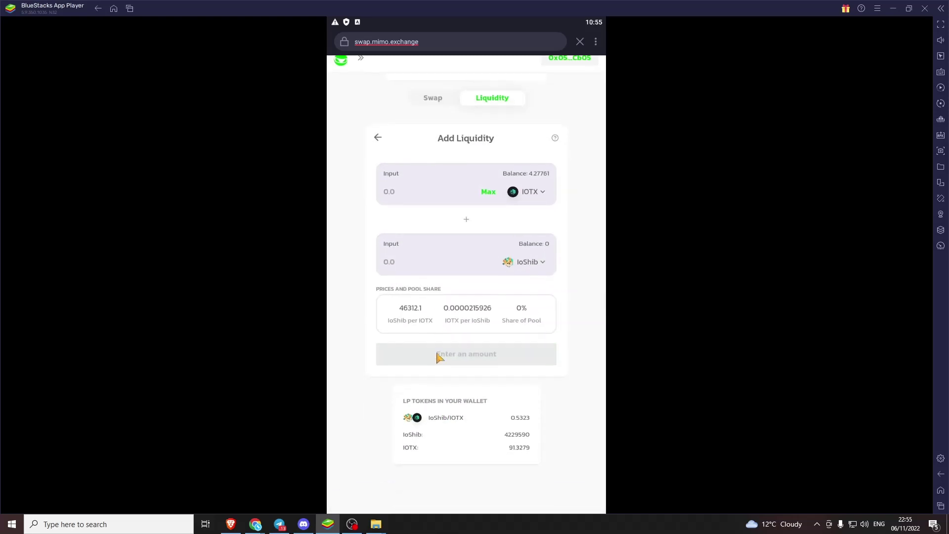
Expand the IoShib/IOTX position to view 4229590 IoShib, 91.3279 IOTX pooled and a 0.05% share
left_click(381, 198)
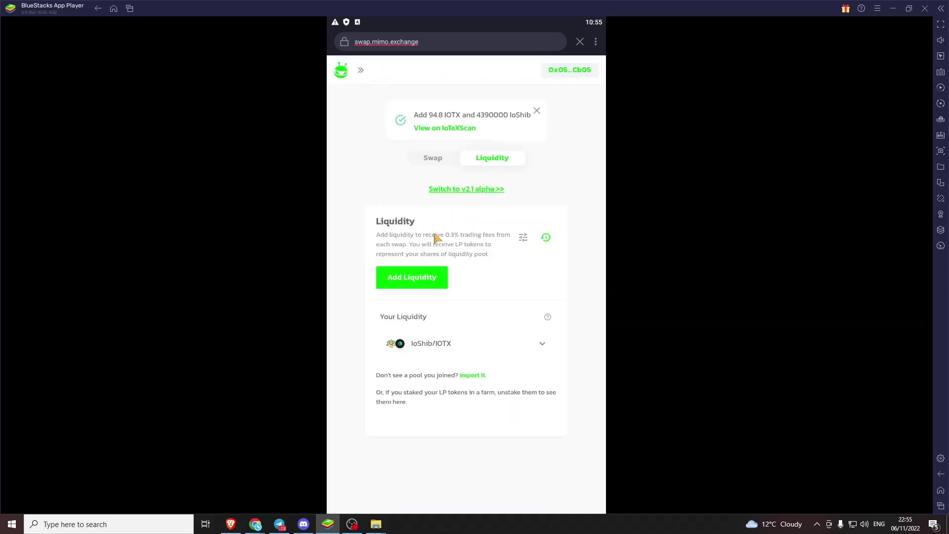
left_click(546, 343)
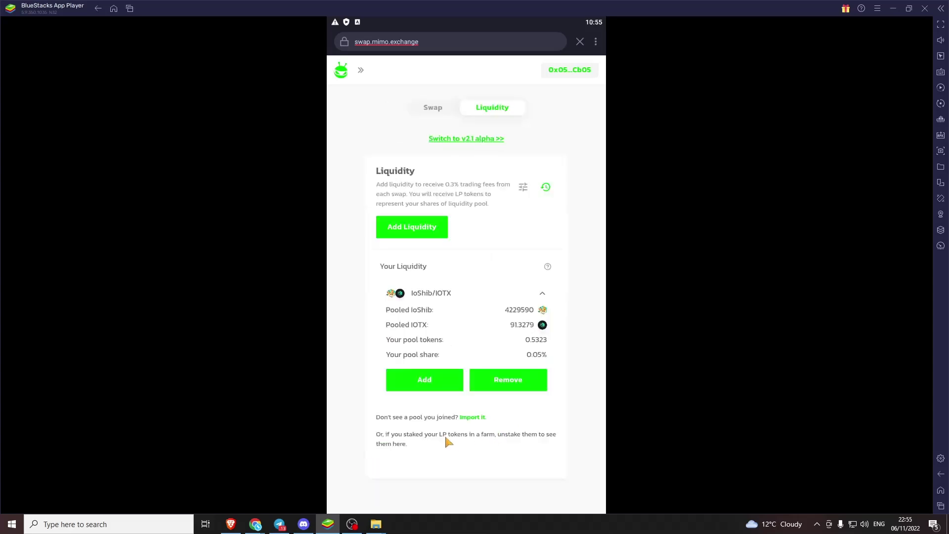
scroll(513, 387, "down", 1)
scroll(523, 419, "up", 1)
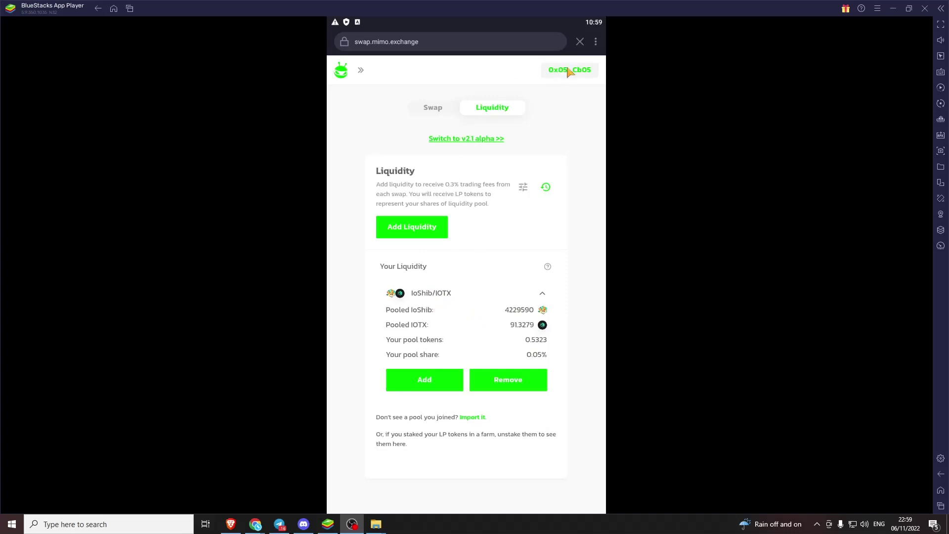
Close the mimo dApp browser and return to the wallet home showing 4.2776 IOTX
left_click(580, 43)
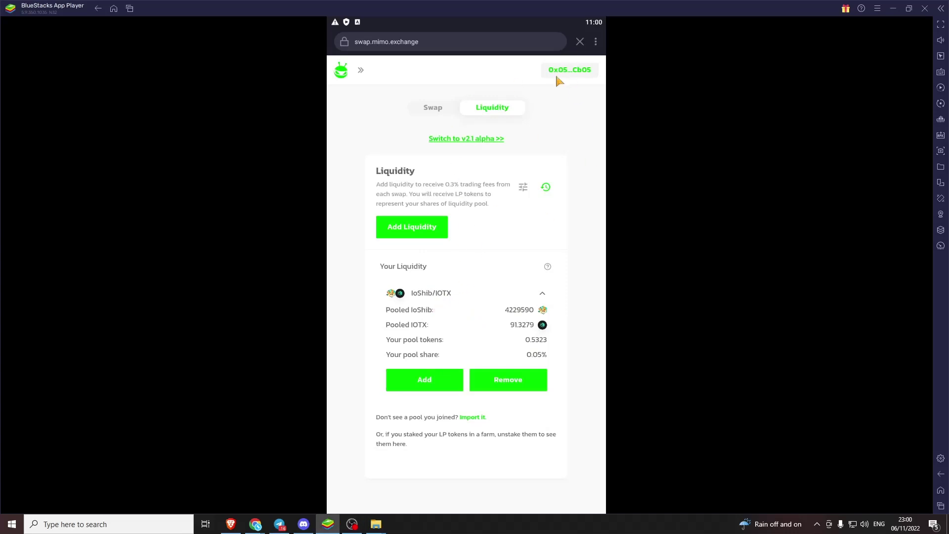
left_click(354, 500)
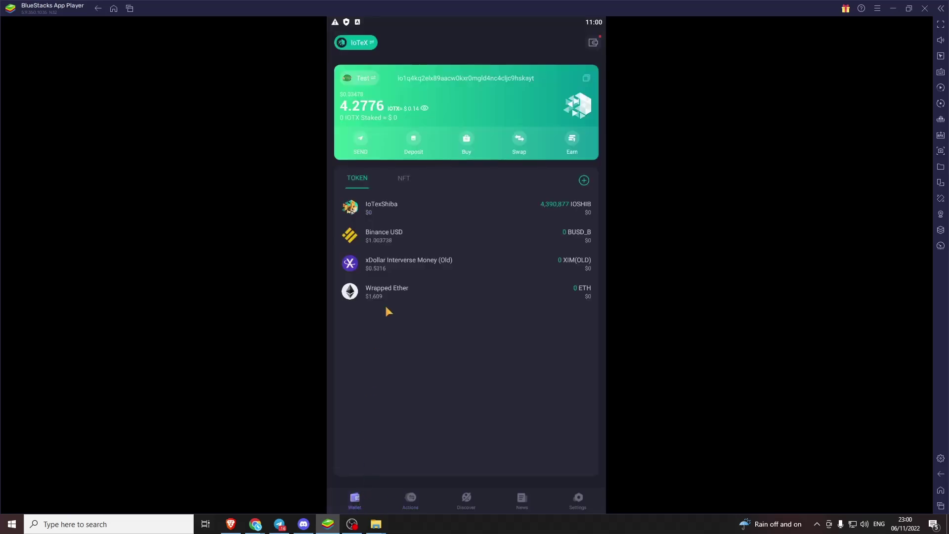
On the Discover page, browse CROSSCHAIN and then list the GAME dApps like StarCrazy
left_click(467, 501)
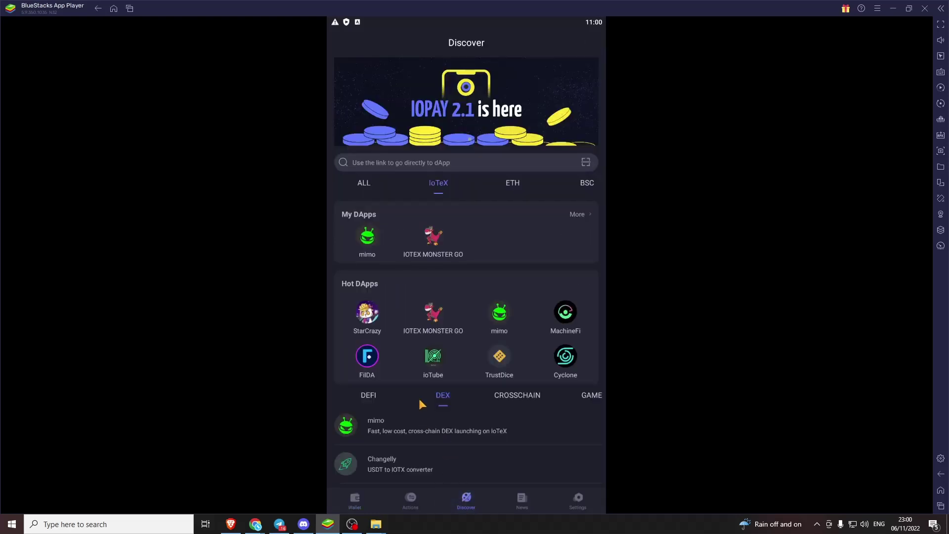
scroll(398, 378, "down", 5)
scroll(491, 288, "up", 3)
scroll(489, 288, "up", 1)
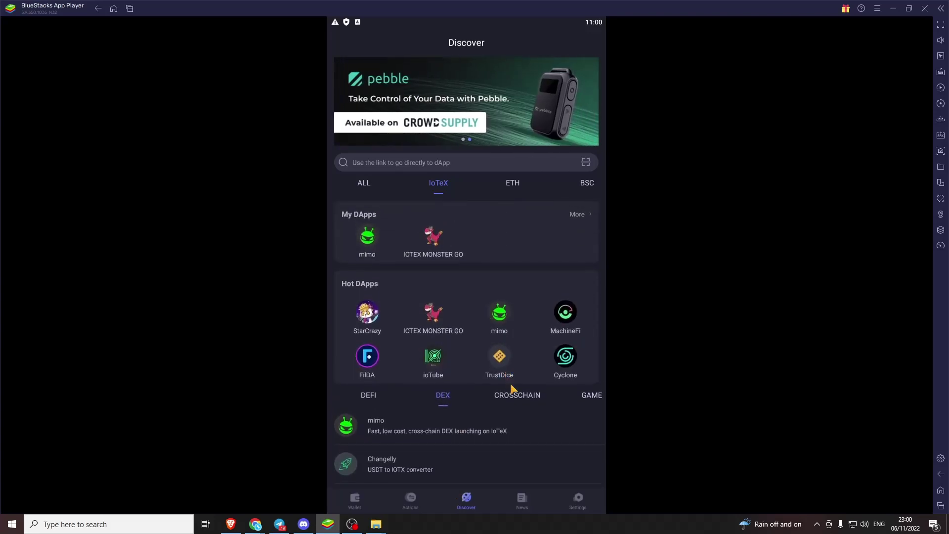
left_click(515, 395)
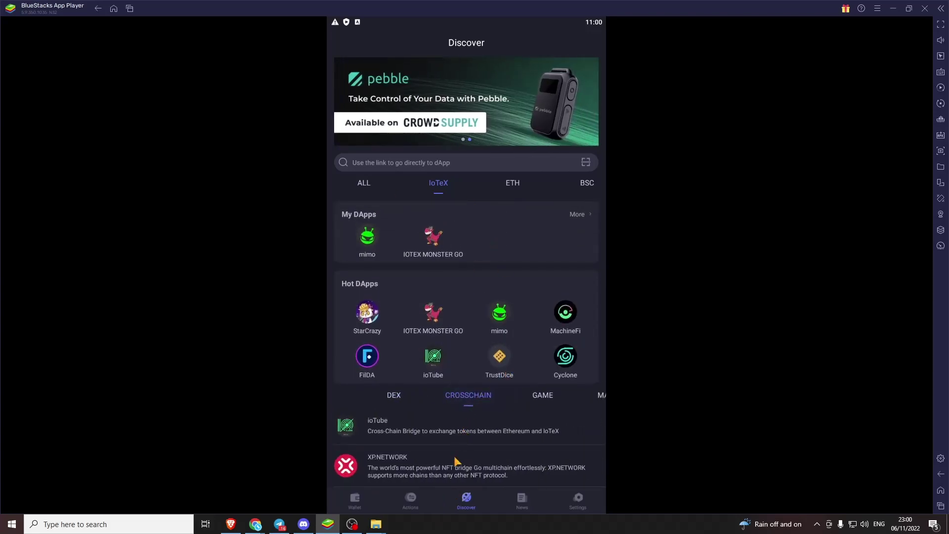
scroll(453, 456, "down", 3)
scroll(450, 411, "up", 3)
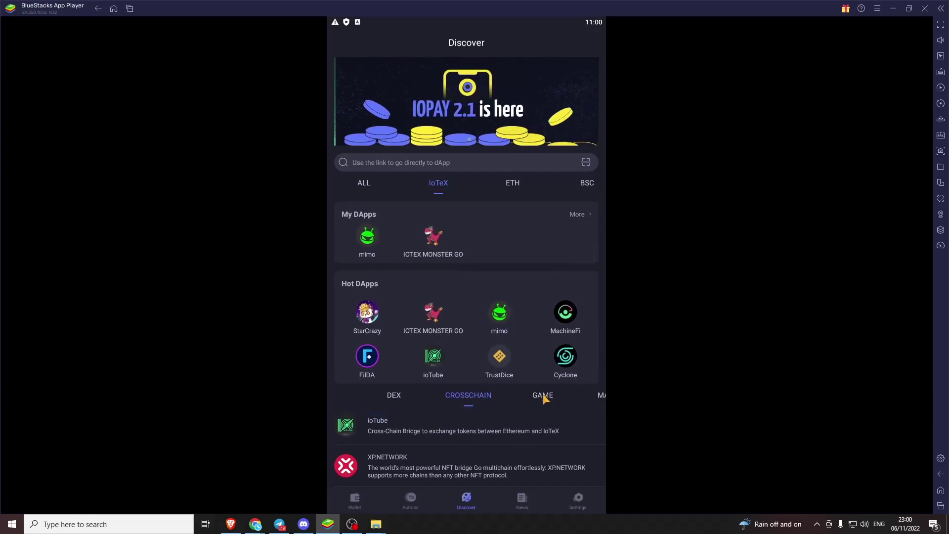
left_click(542, 394)
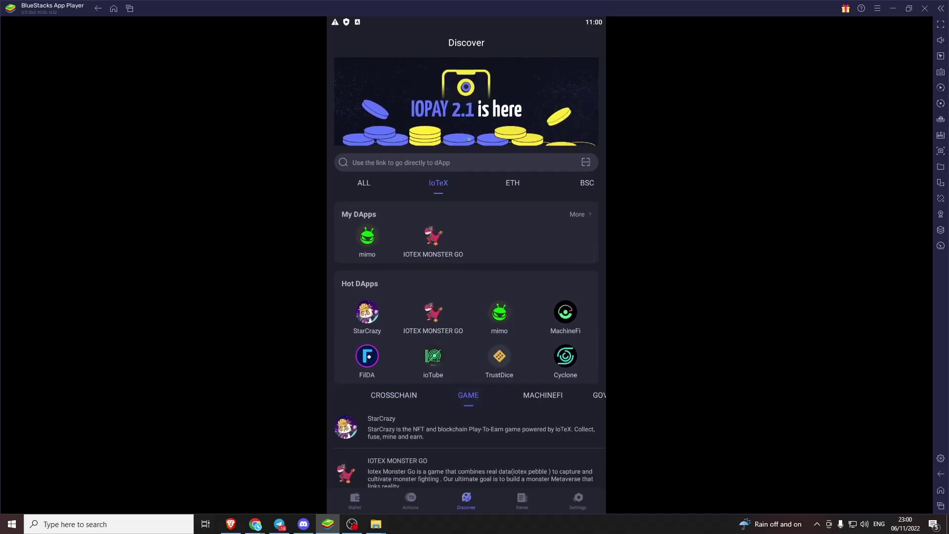